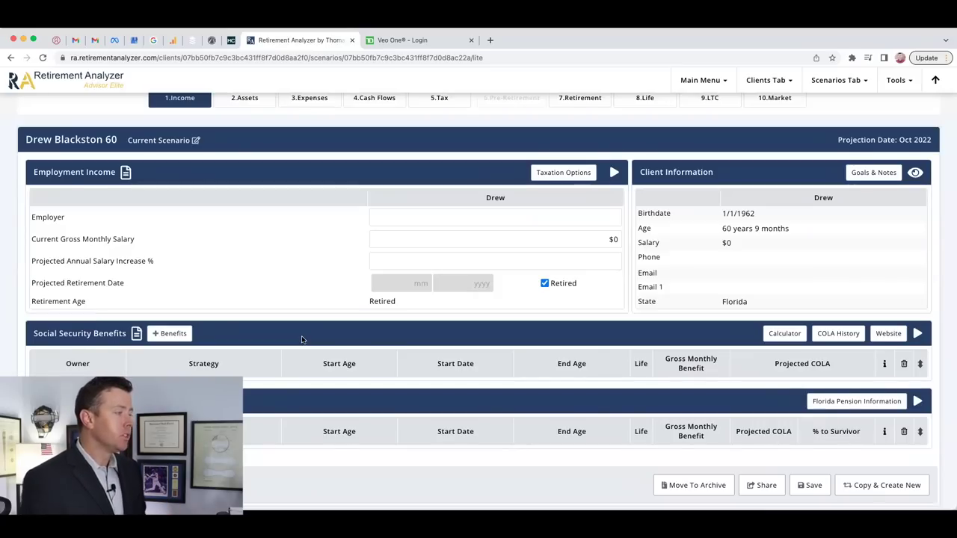
- Add a Social Security benefit with start age 67 and a gross monthly benefit of $2,800
click(170, 335)
click(308, 389)
text(67)
click(705, 389)
text(2800)
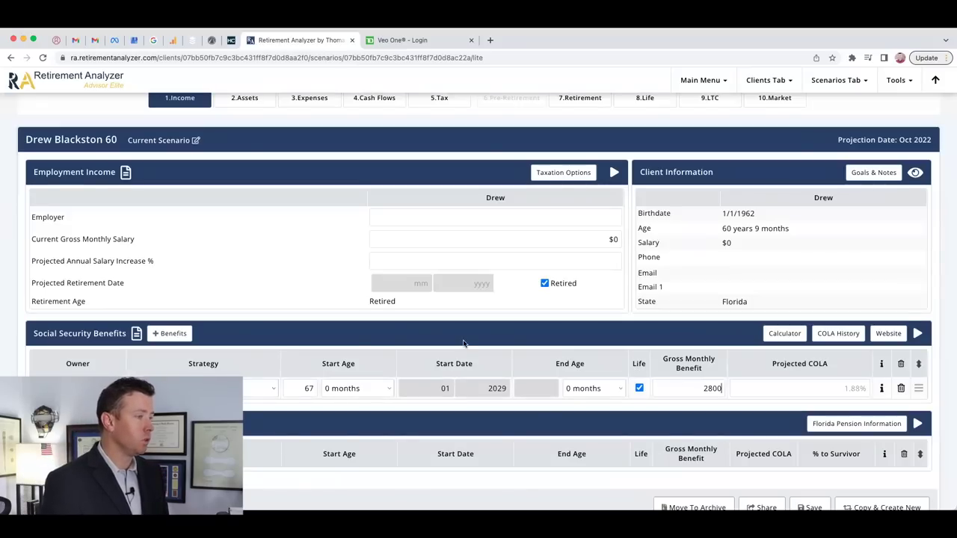
- Review the scenario's asset and annuity sections and the retirement asset rates of return
scroll(290, 325, up, 1)
scroll(290, 325, up, 3)
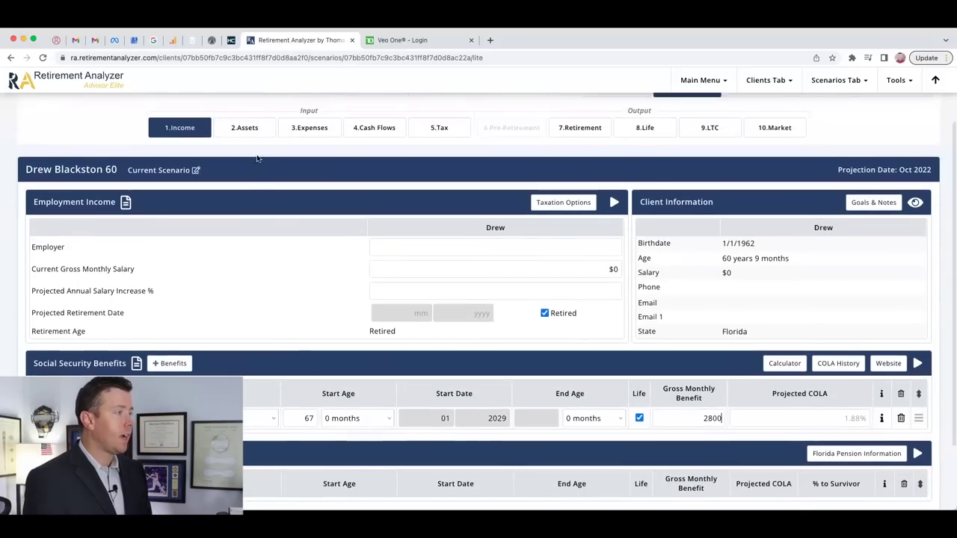
click(241, 127)
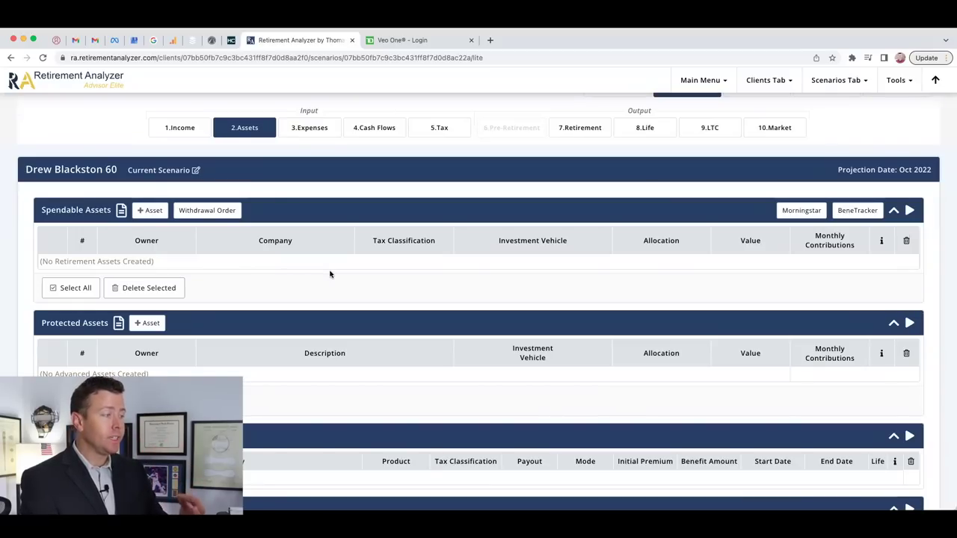
scroll(385, 293, down, 2)
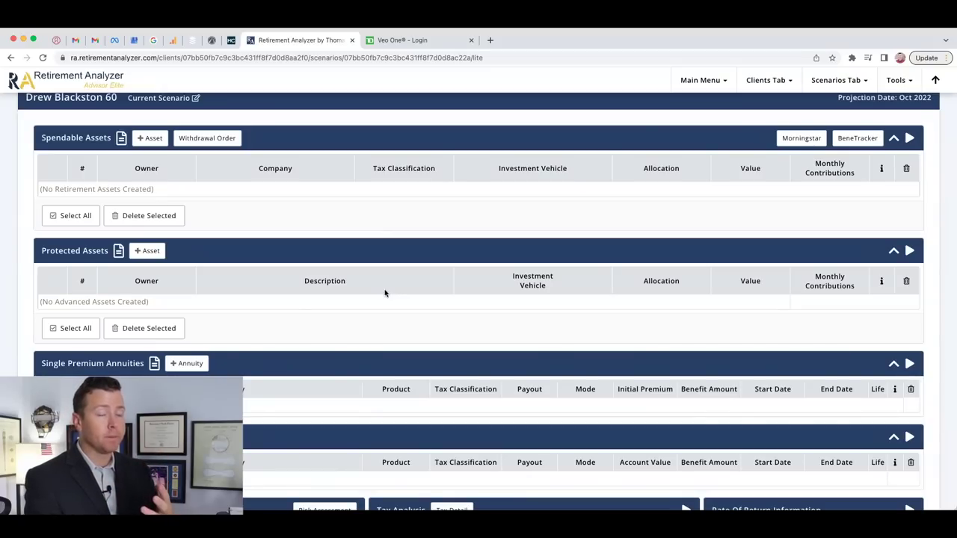
scroll(543, 327, down, 3)
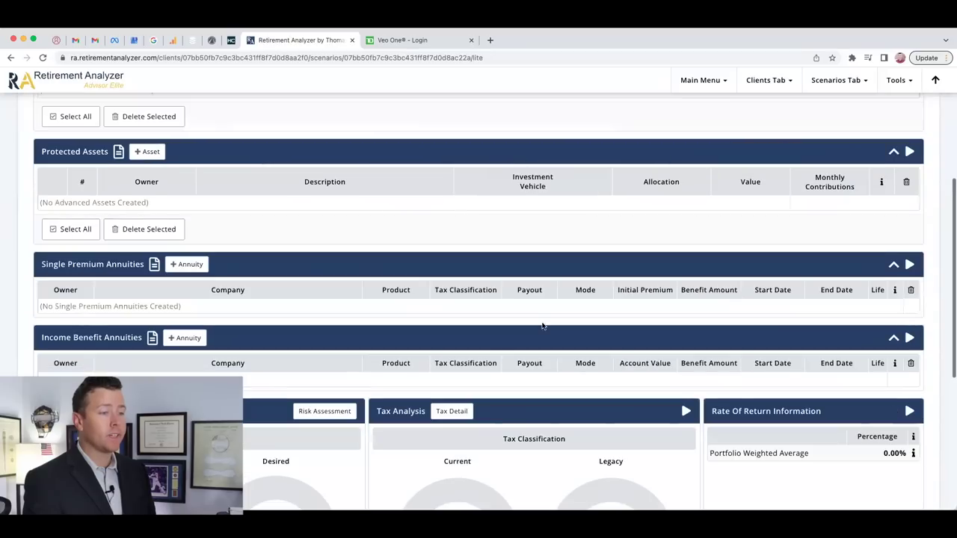
scroll(511, 318, down, 2)
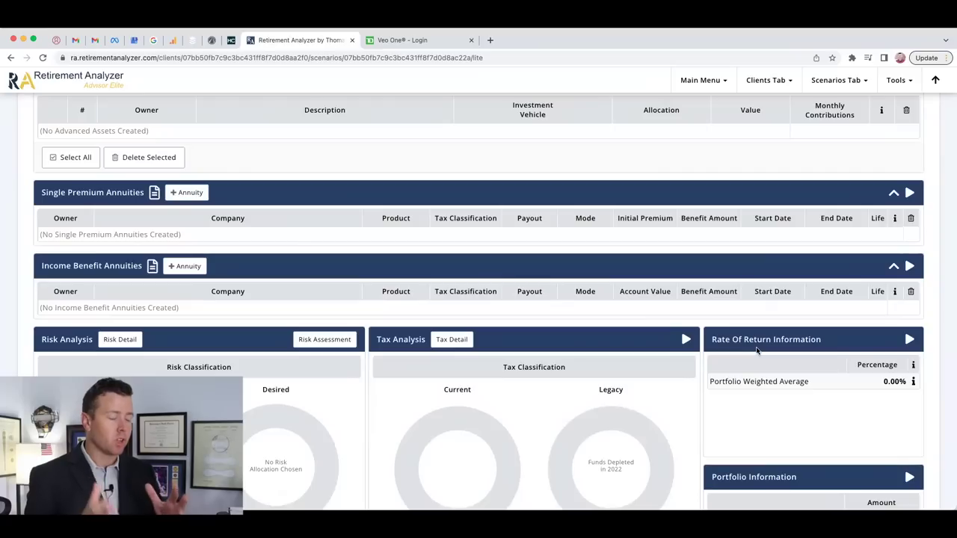
click(913, 382)
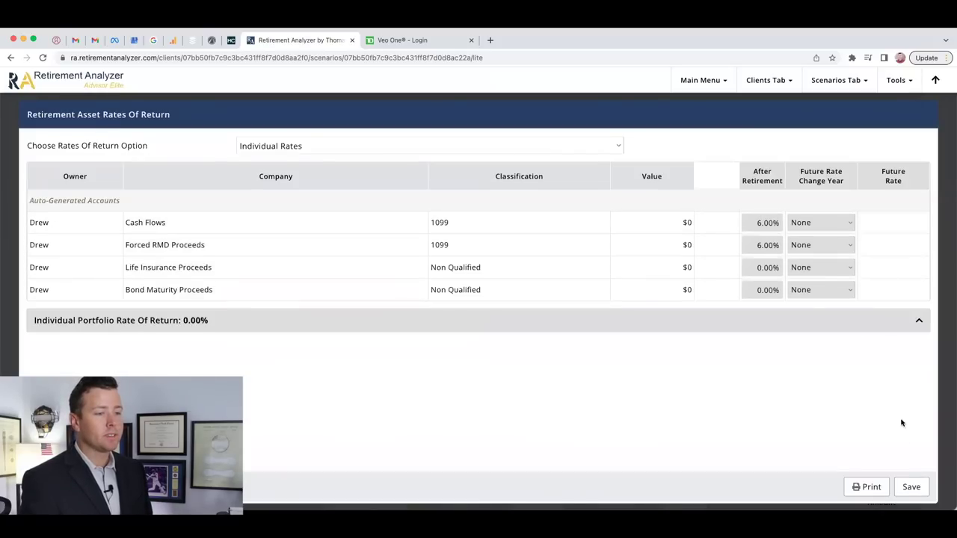
click(910, 487)
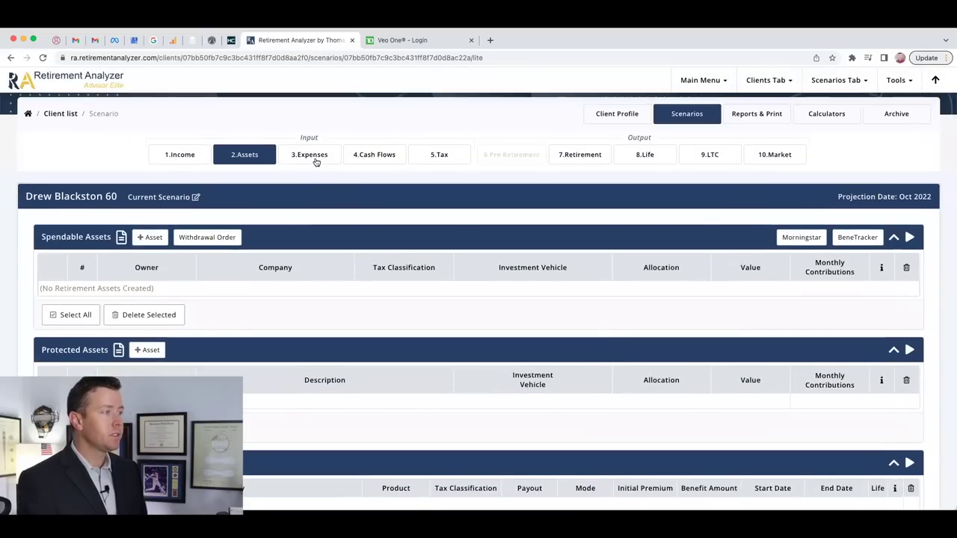
- Set the scenario's current monthly expense after tax to $4,166
click(317, 159)
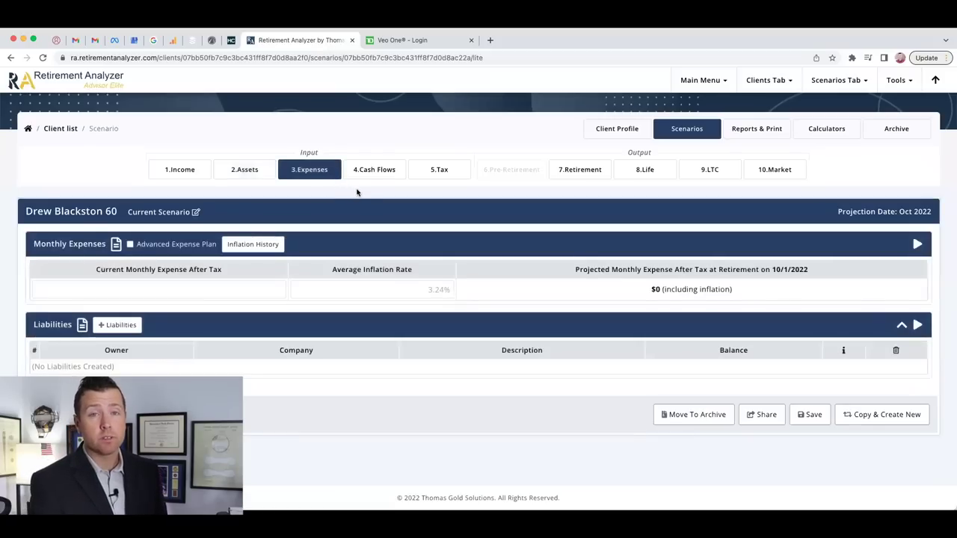
click(258, 288)
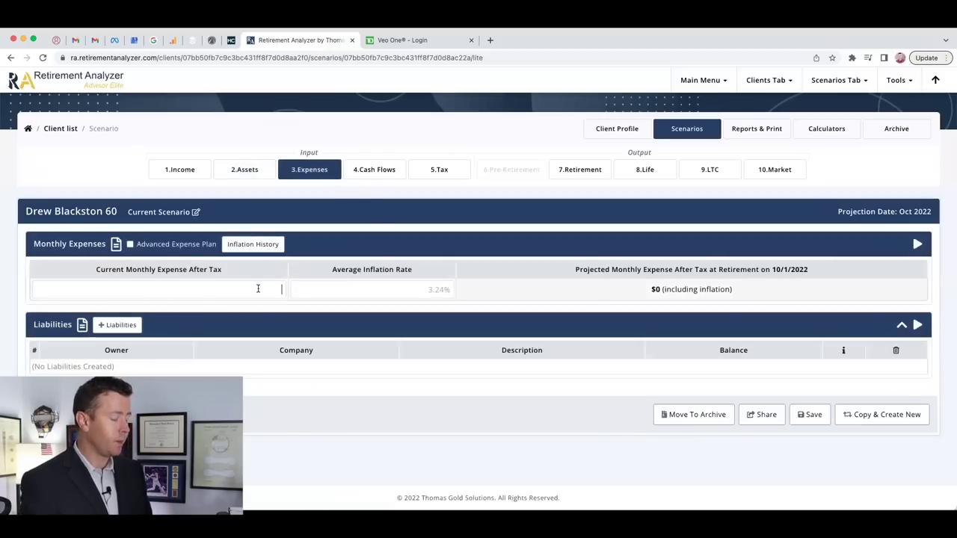
text(4166)
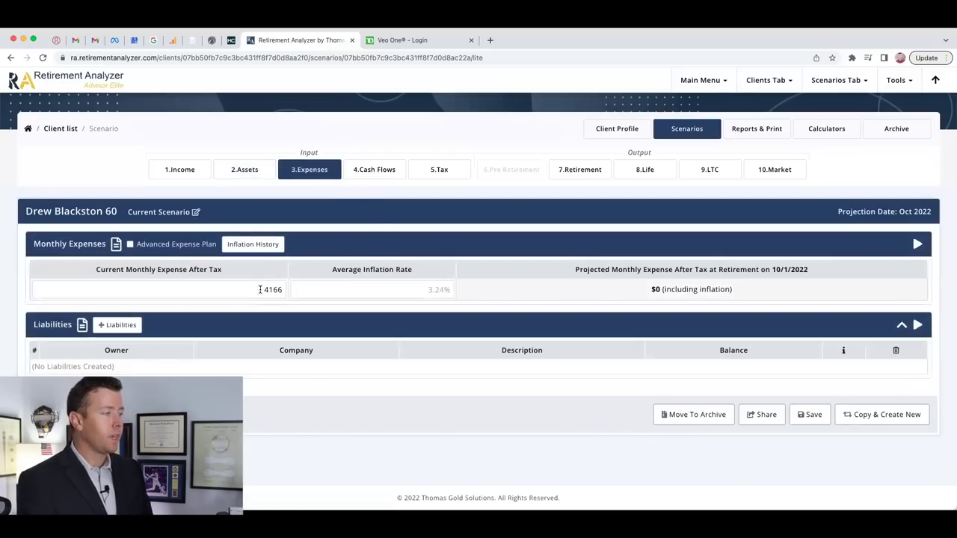
click(277, 306)
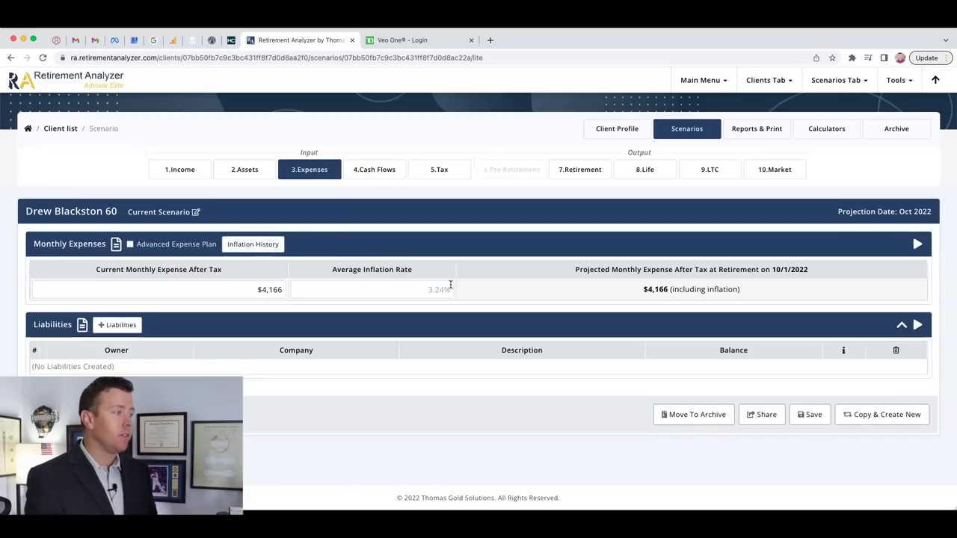
- Examine the historical inflation rates and the scenario's cash flow statement
click(277, 243)
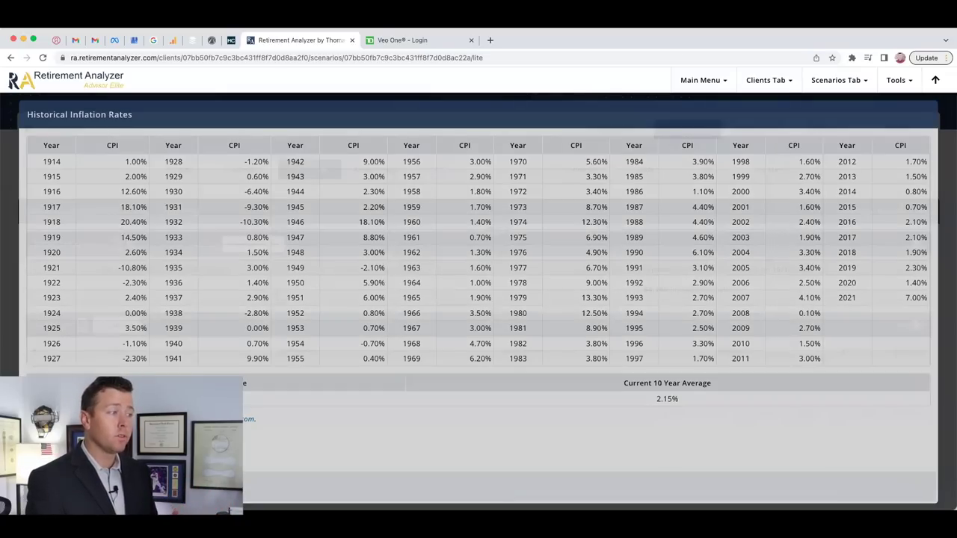
click(455, 314)
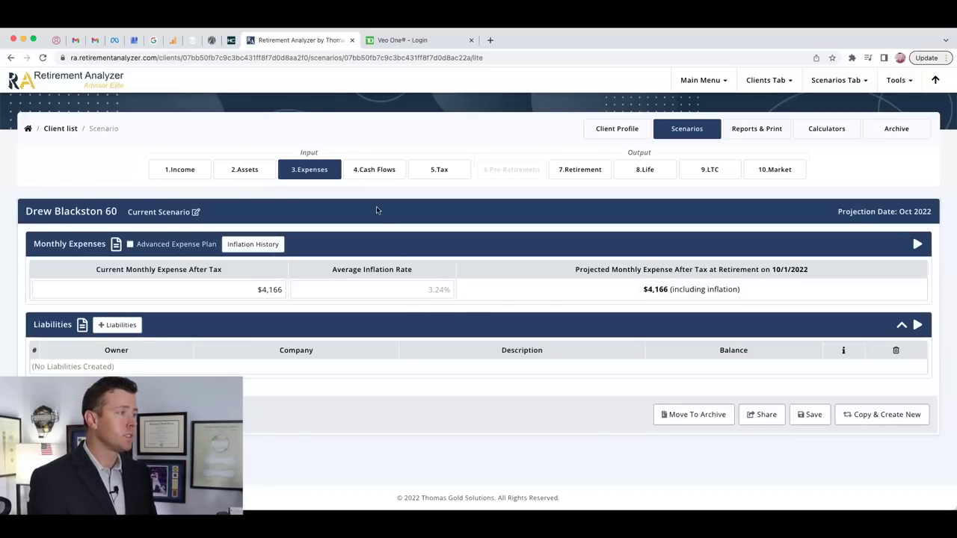
click(369, 173)
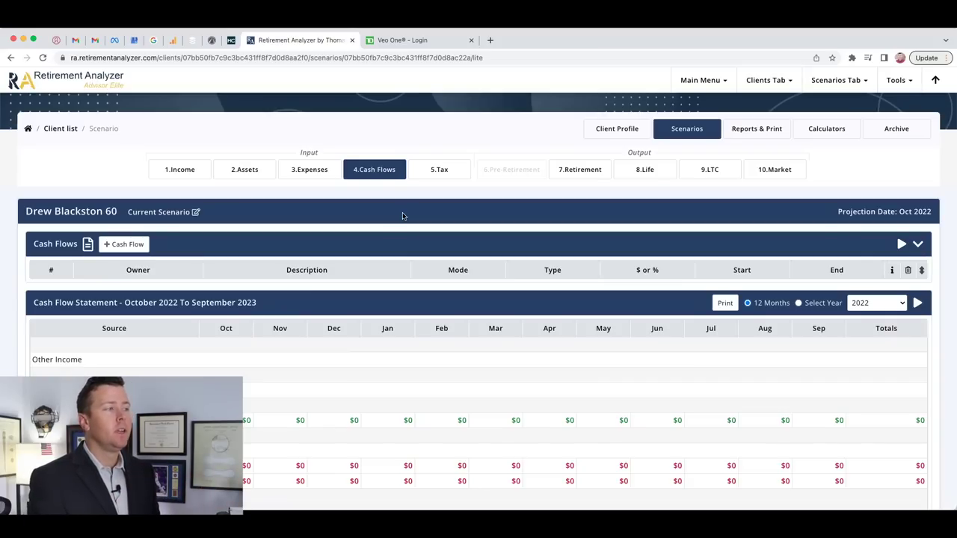
- Examine the retirement projection's summary, shortfall amount and required rate of return
click(569, 170)
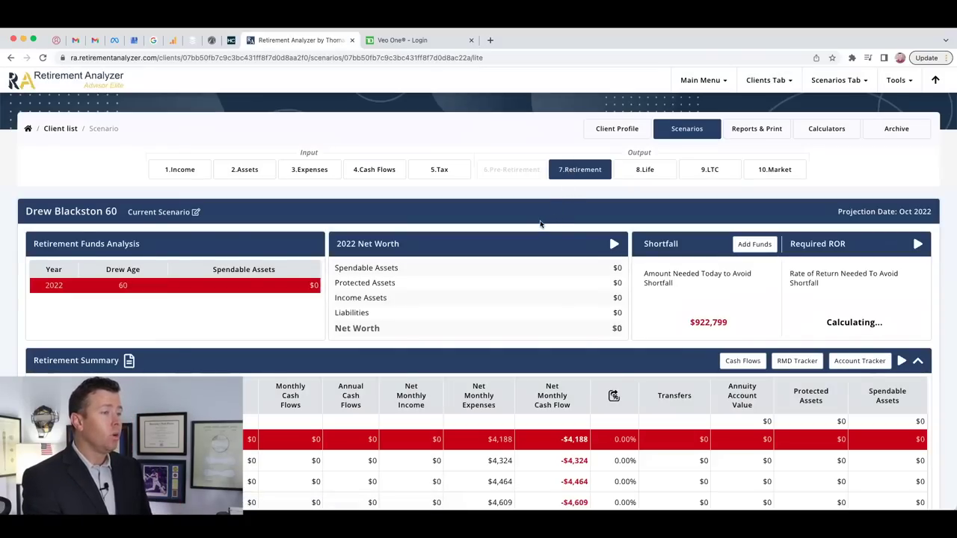
scroll(543, 224, down, 2)
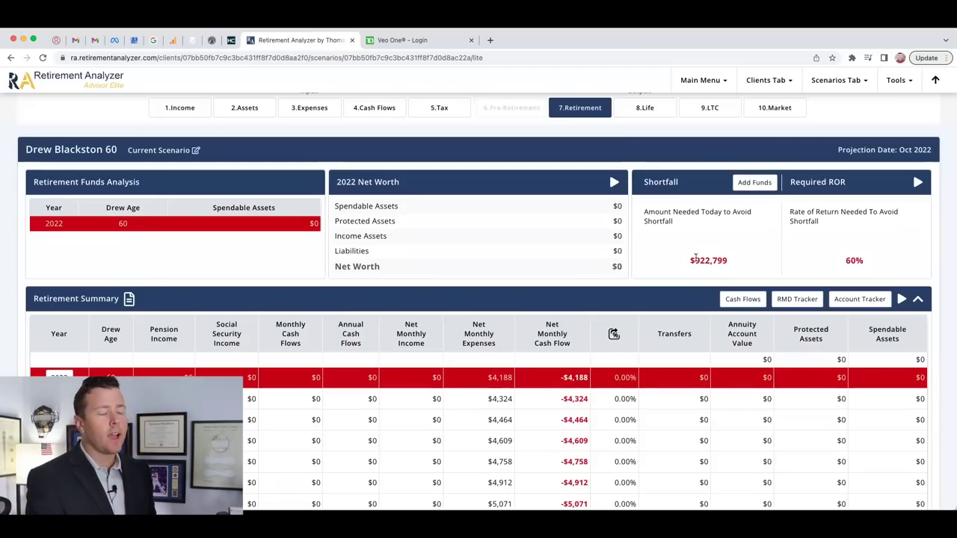
scroll(618, 255, up, 1)
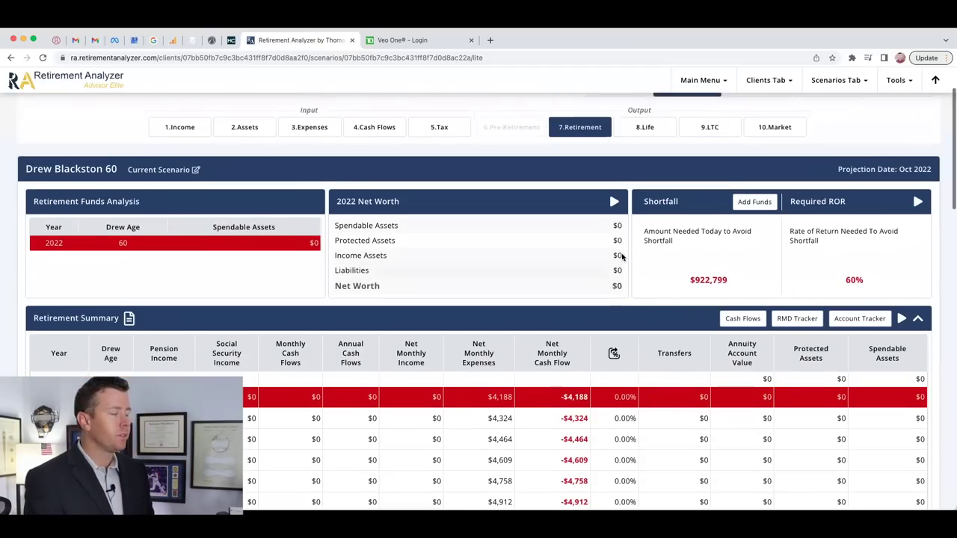
- Add a spendable asset with company Bank and a value of $23,000
click(246, 126)
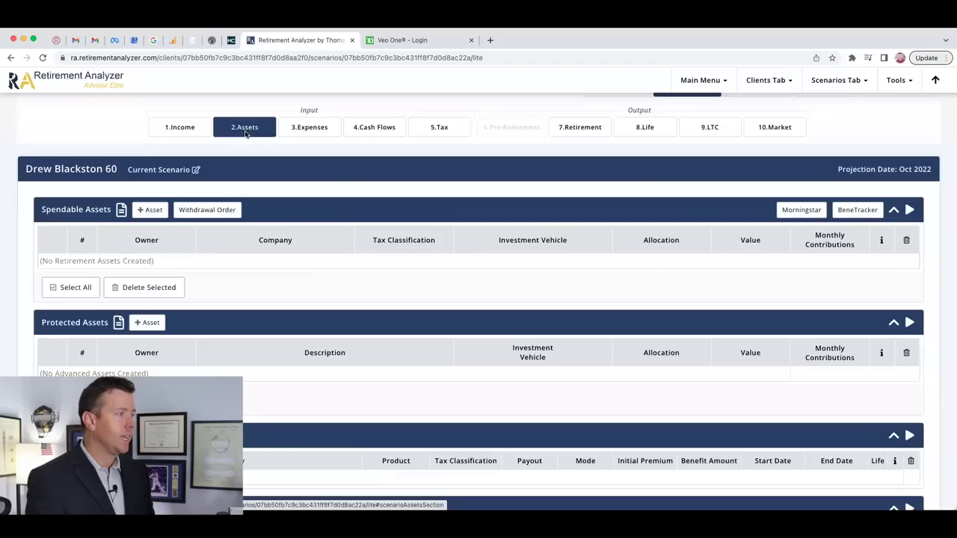
click(151, 211)
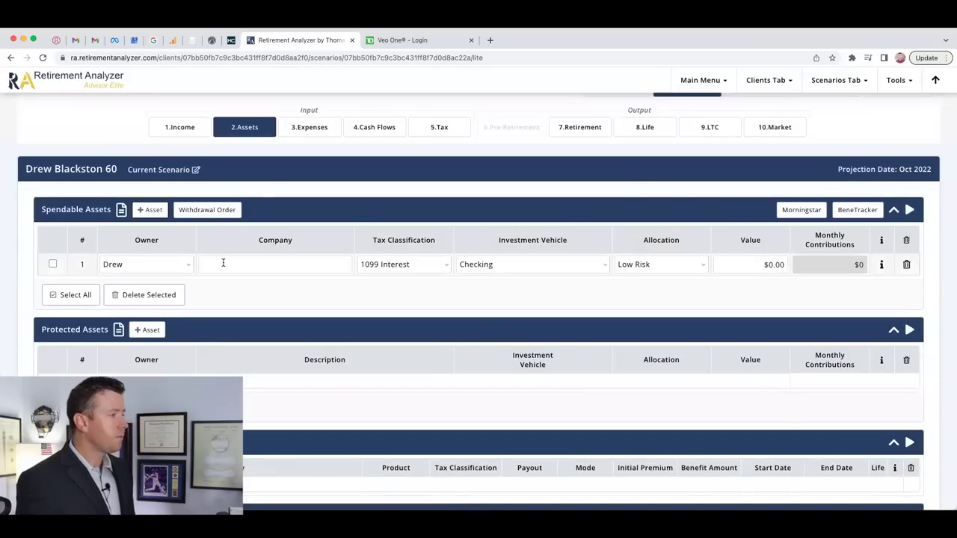
click(223, 263)
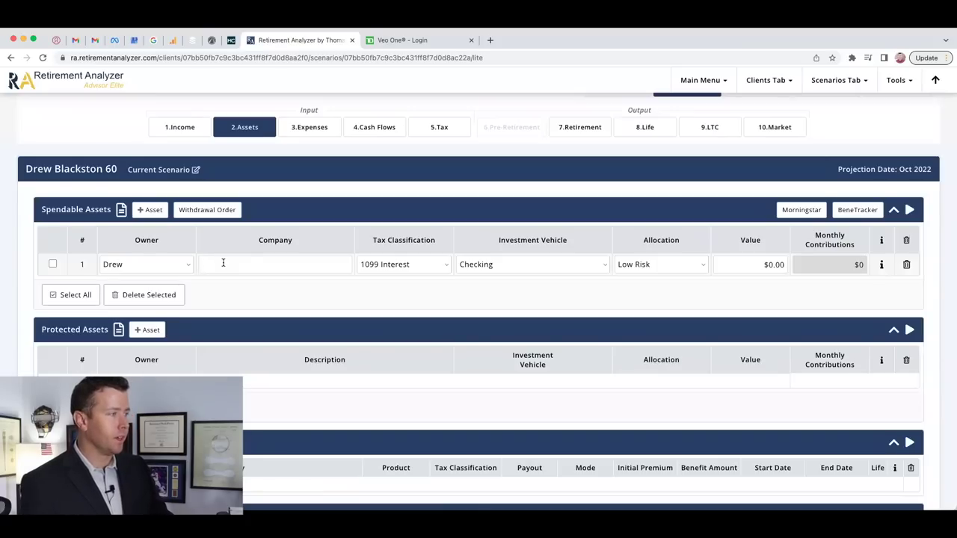
text(Bank)
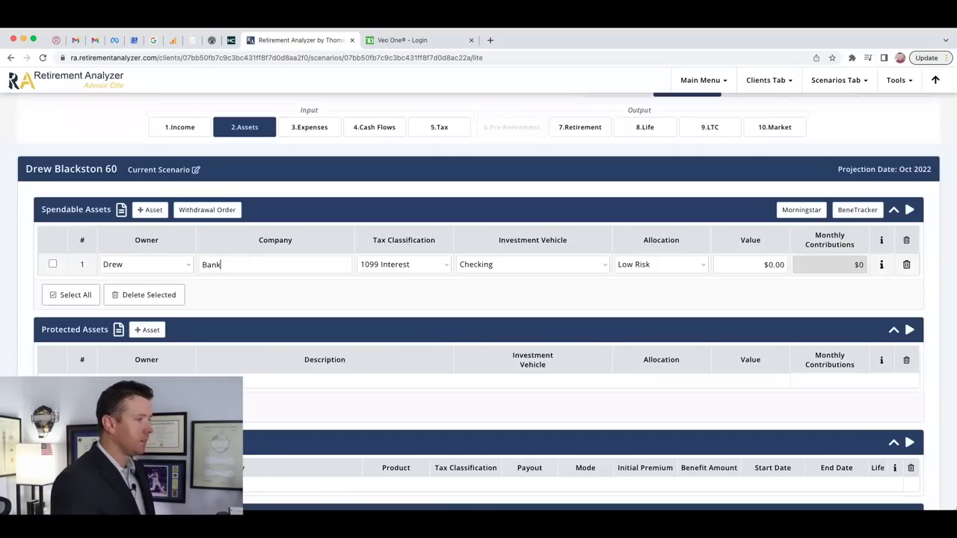
drag(742, 264, 796, 268)
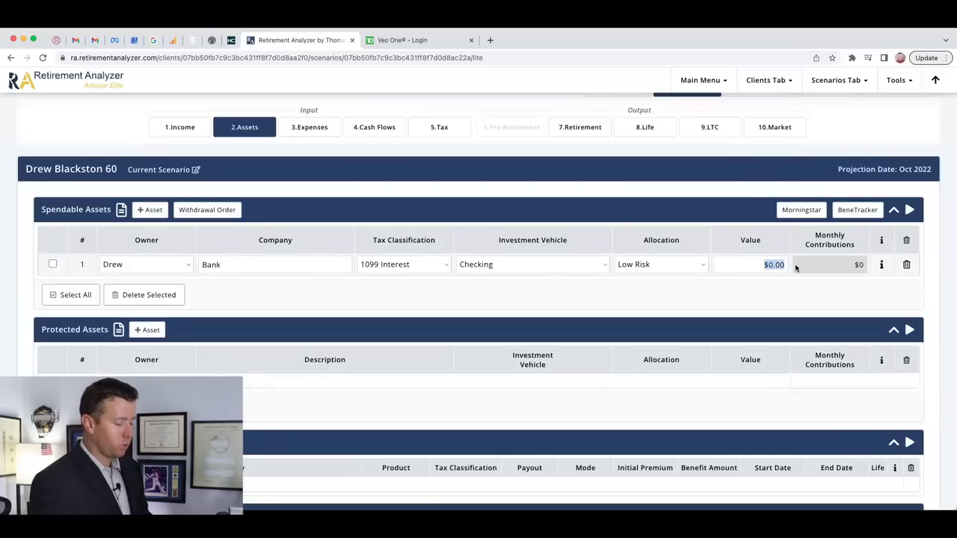
text(23000)
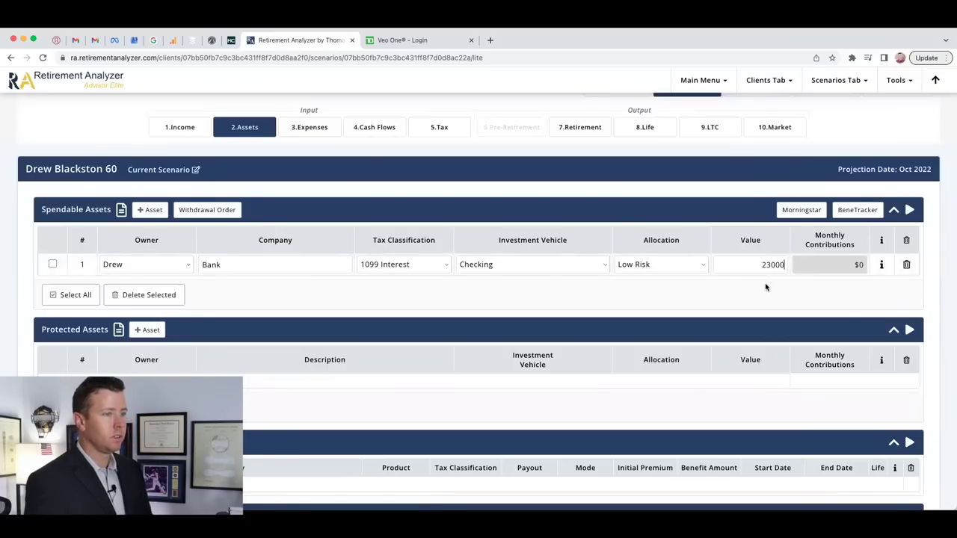
- Add a second spendable asset with company IRA and tax classification Traditional IRA
click(142, 211)
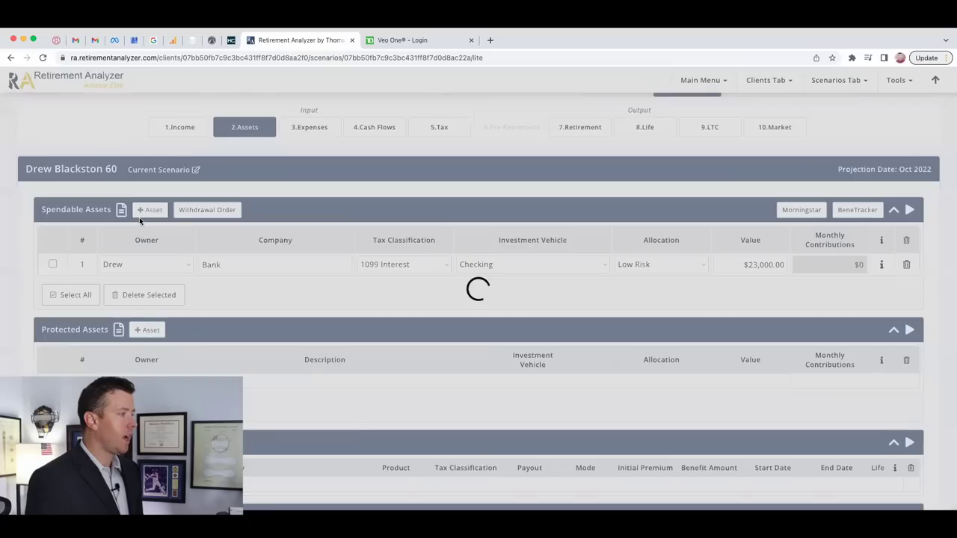
click(223, 289)
text(IRA)
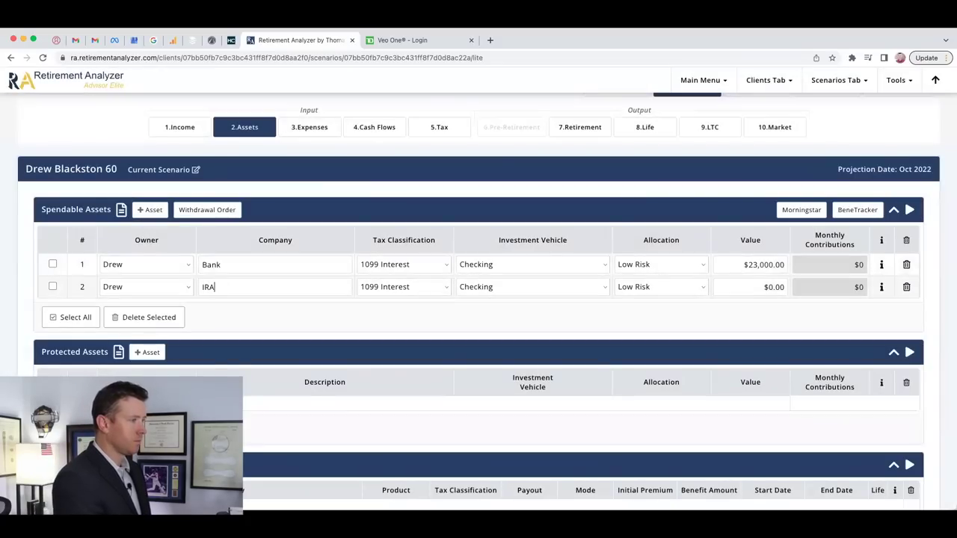
key(Tab)
key(t)
key(r)
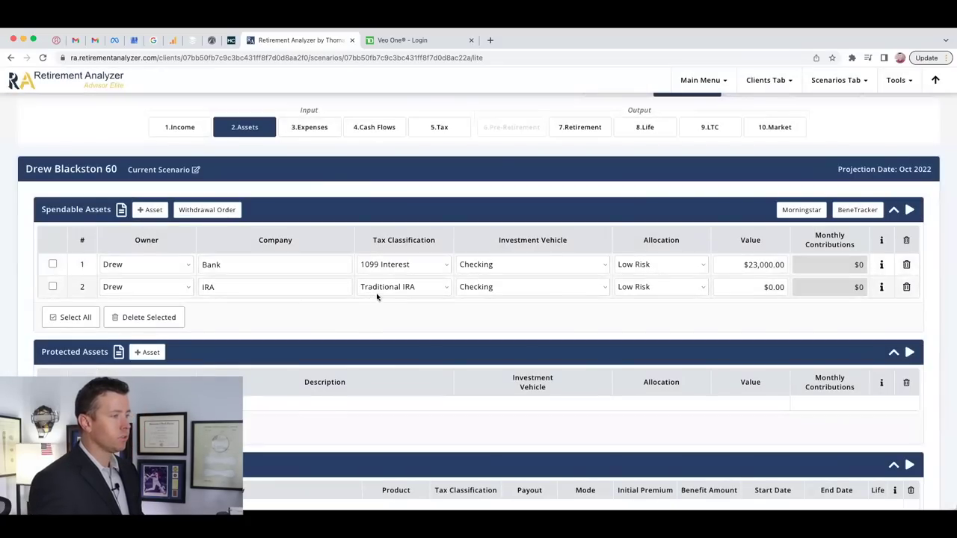
- Set the IRA asset's investment vehicle to Managed Money, allocation to At Risk and value to $900,000
click(485, 288)
click(505, 488)
click(642, 290)
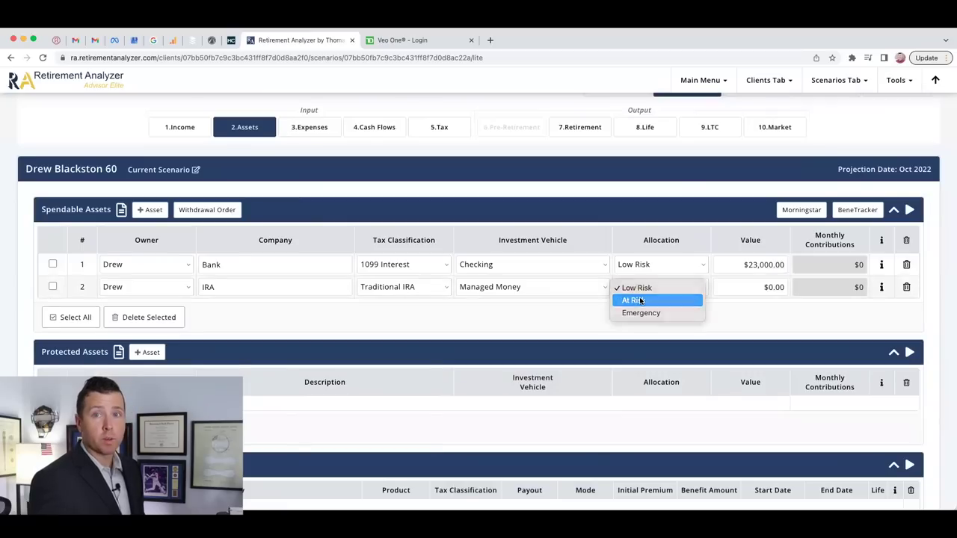
click(640, 300)
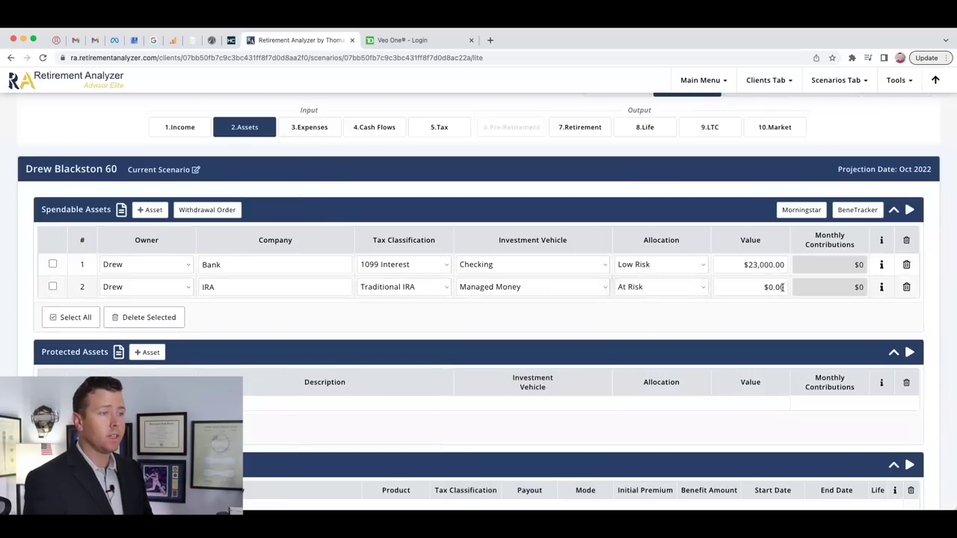
drag(759, 288, 787, 290)
text(900000)
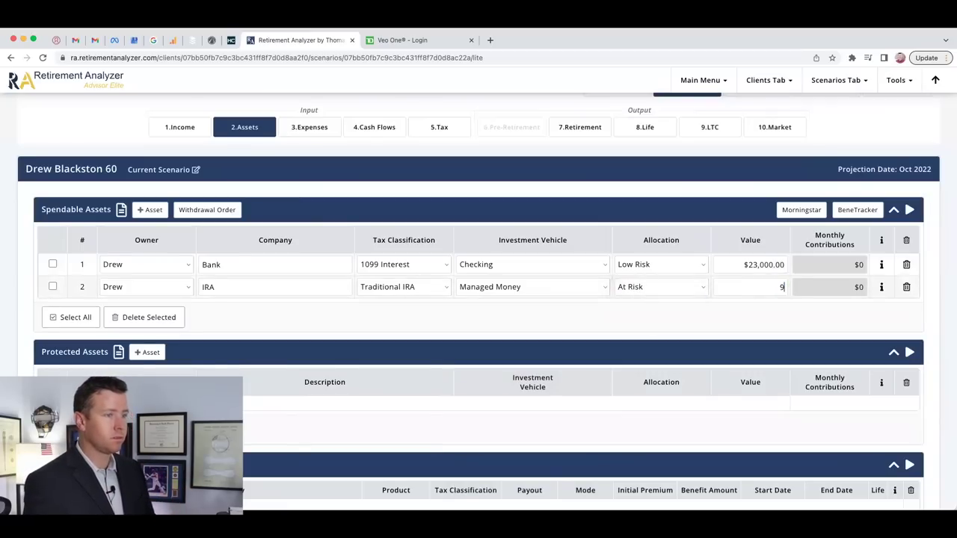
click(765, 328)
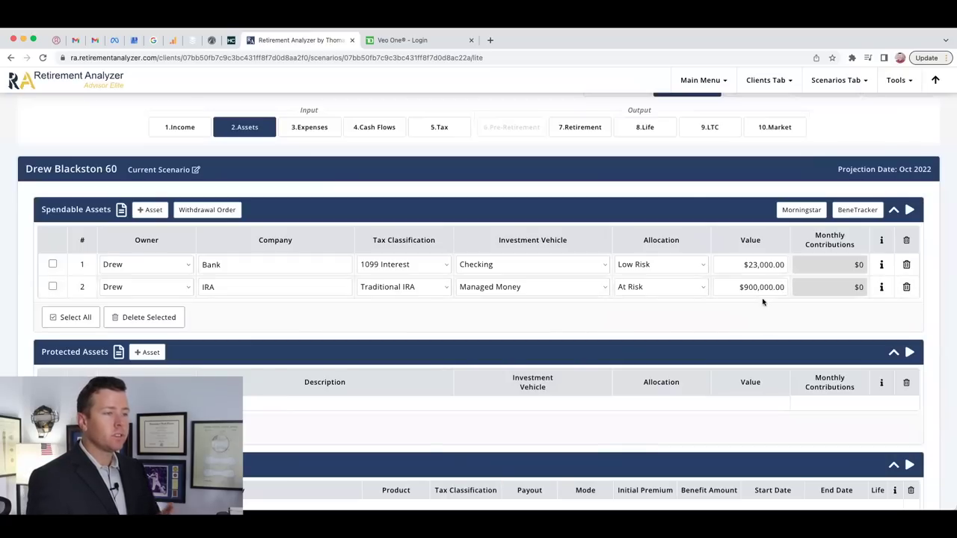
- Set the IRA's individual after-retirement rate of return to 6%
scroll(744, 303, down, 3)
scroll(743, 306, down, 5)
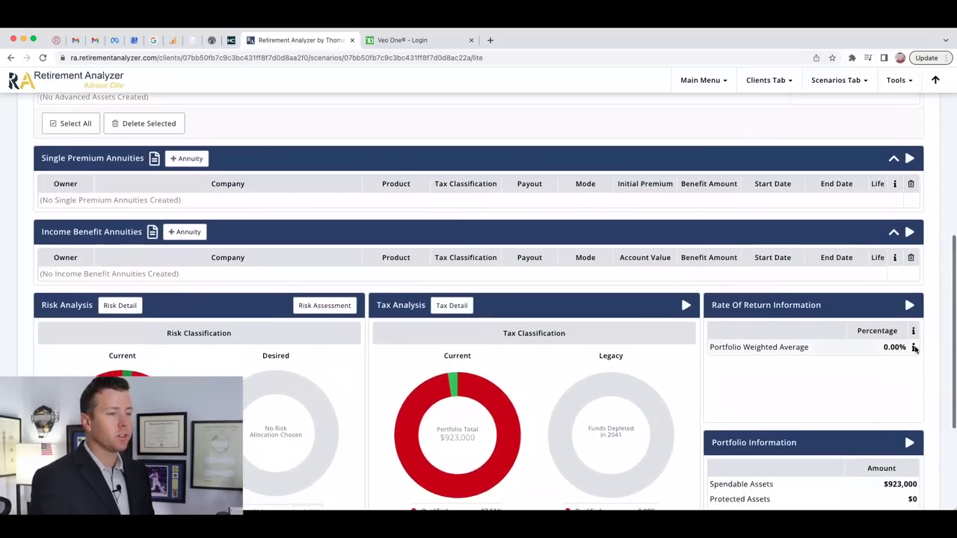
click(913, 346)
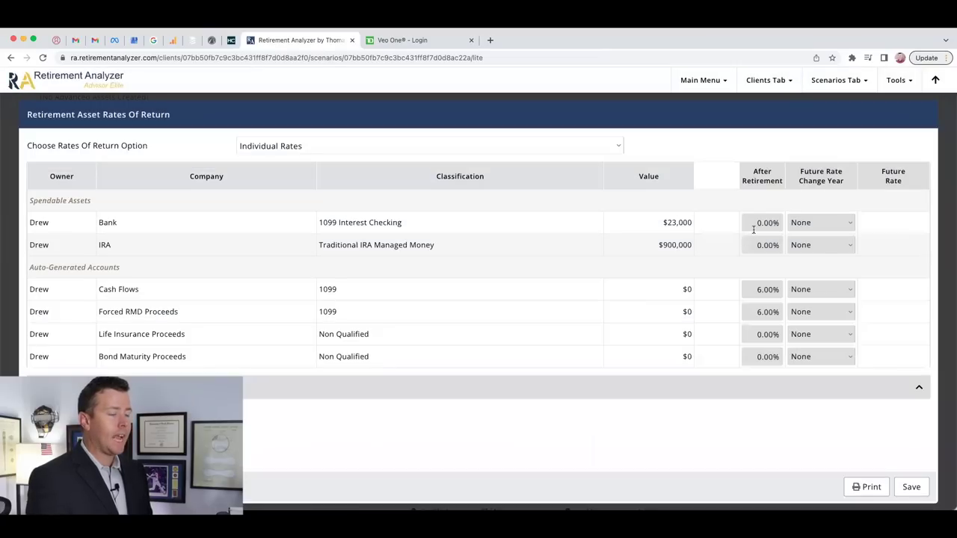
click(752, 222)
click(765, 244)
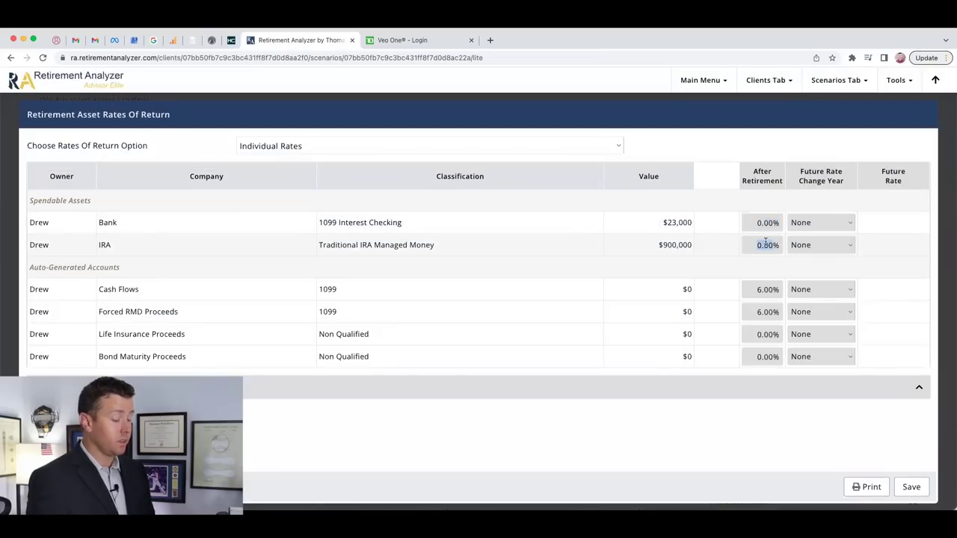
text(6)
click(438, 249)
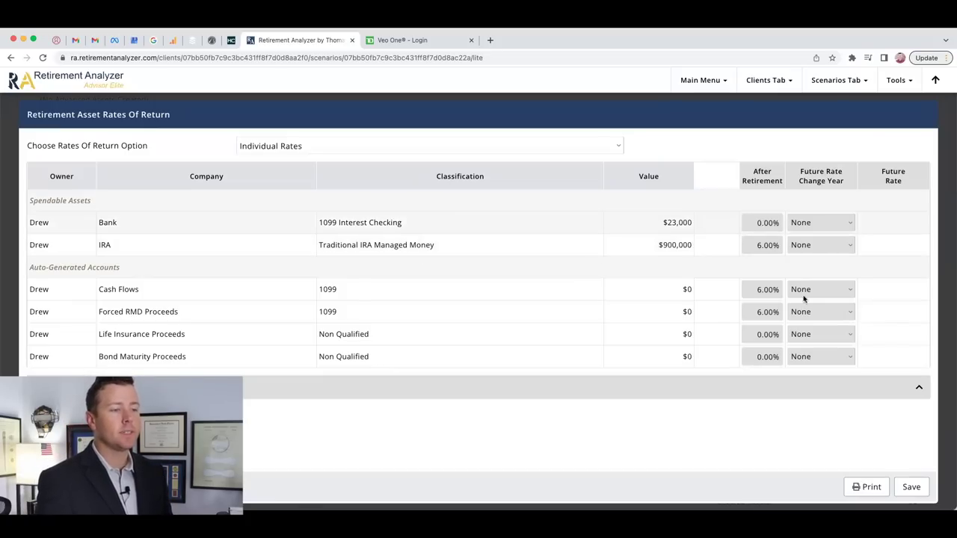
- Save the individual rates of return and open the retirement projection to check the shortfall
click(910, 489)
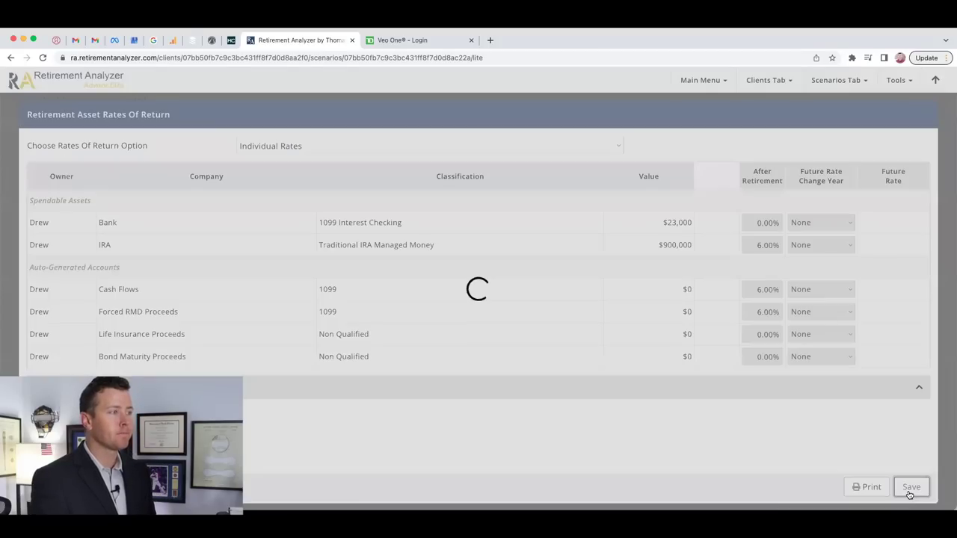
scroll(602, 277, down, 2)
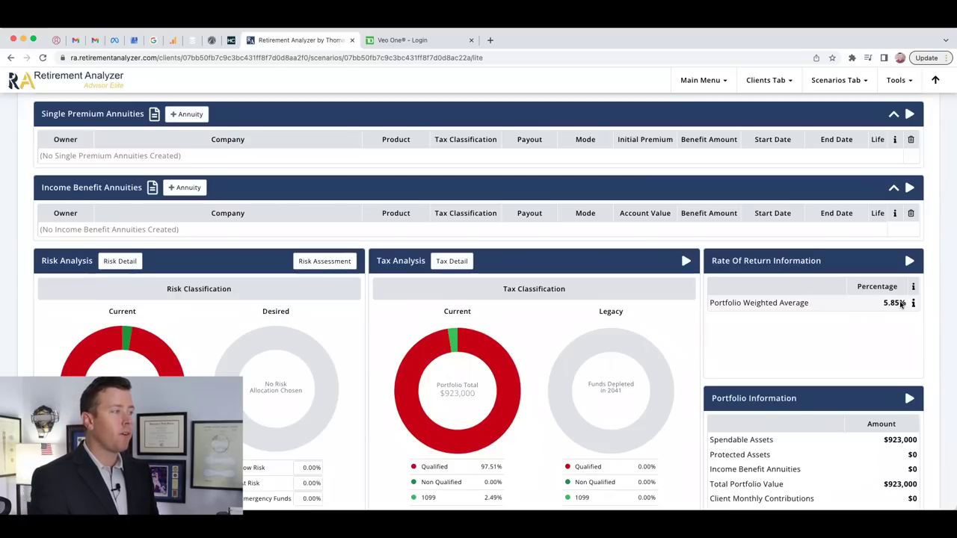
scroll(832, 303, up, 3)
scroll(832, 302, up, 8)
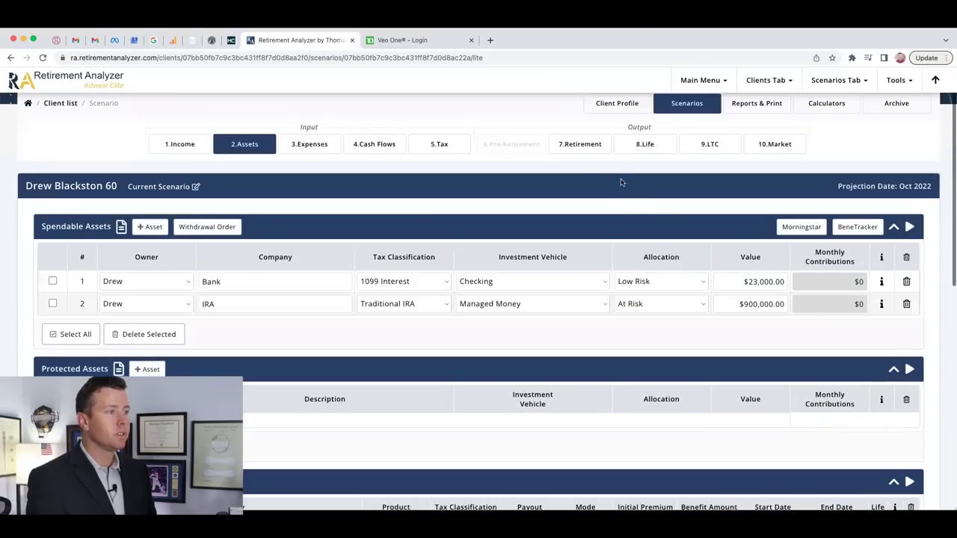
click(588, 152)
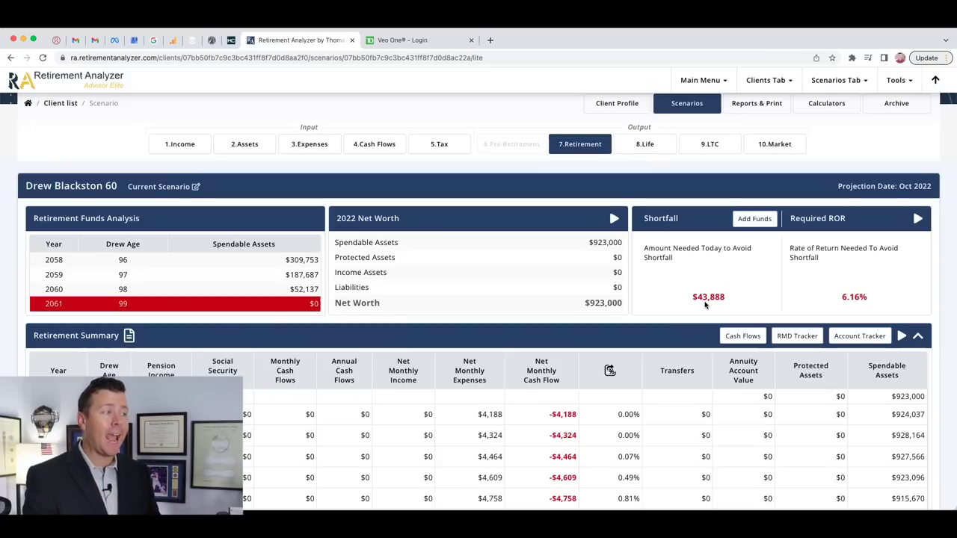
- Create a new cash flow described as Travel with Annual mode and an amount of $15,000
click(376, 150)
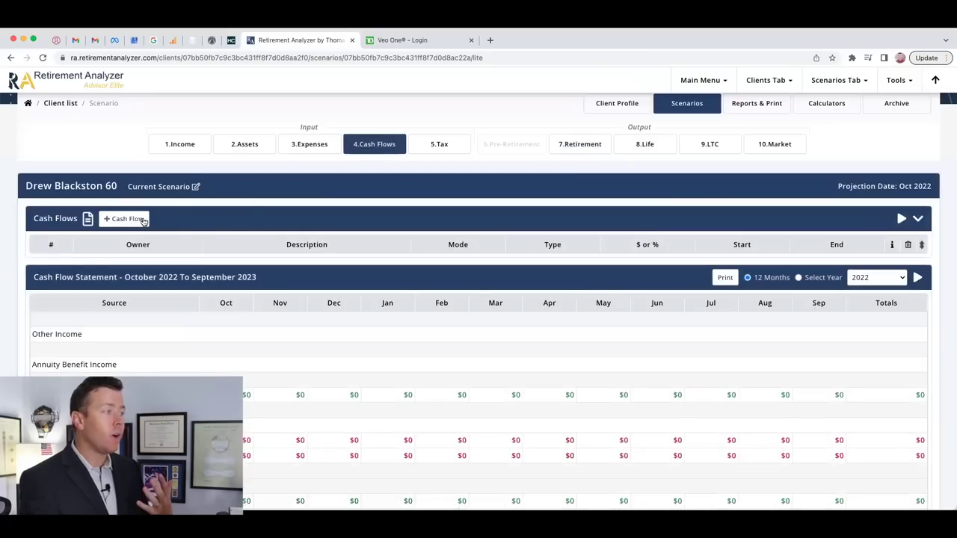
click(137, 220)
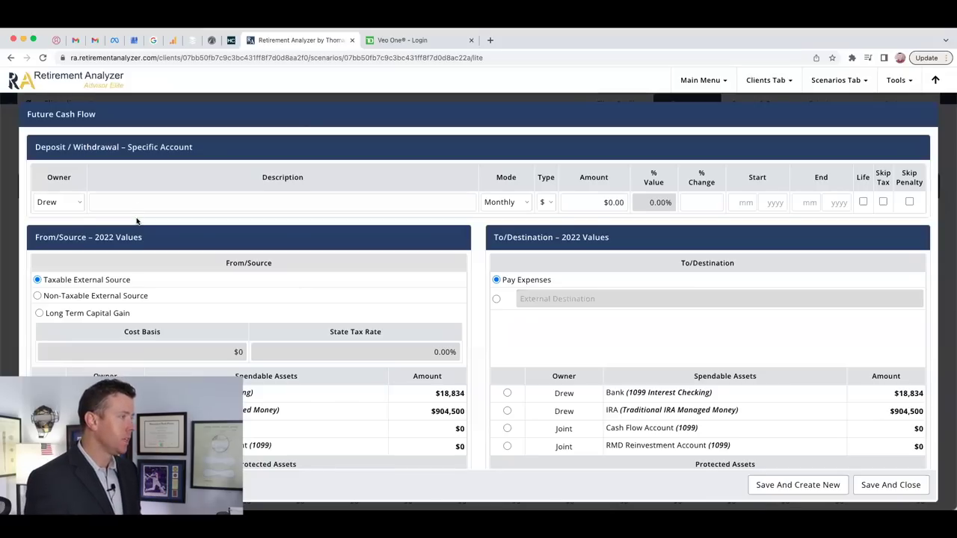
click(137, 203)
text(Travel)
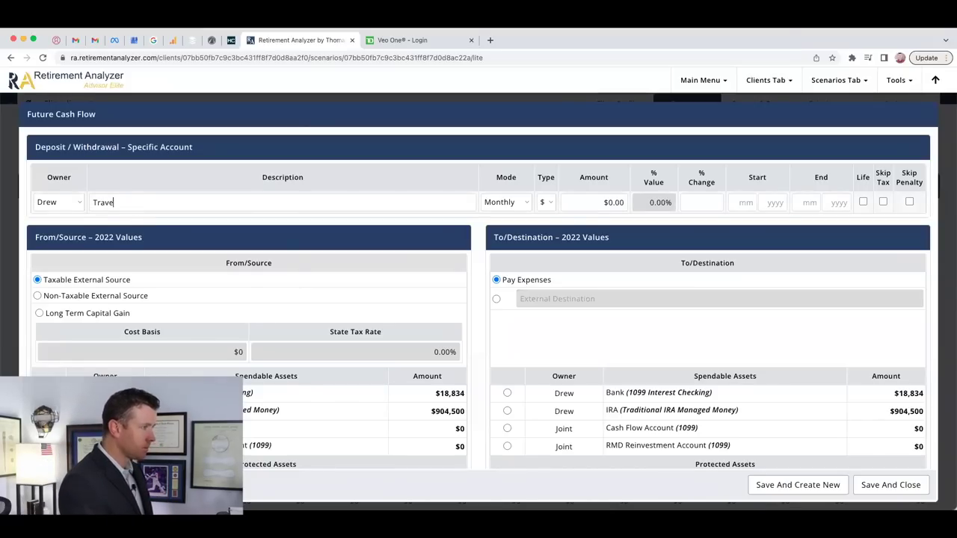
click(488, 202)
click(500, 215)
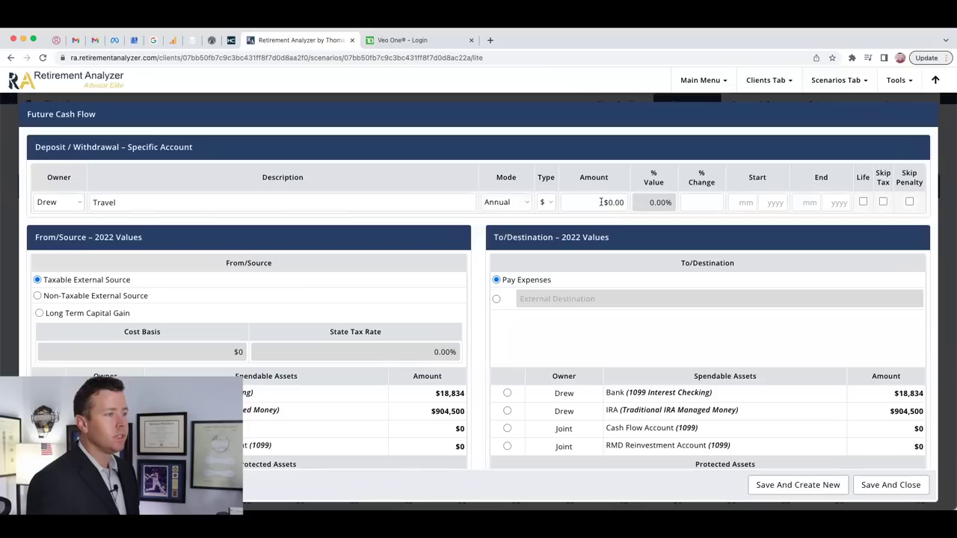
click(628, 202)
text(15000)
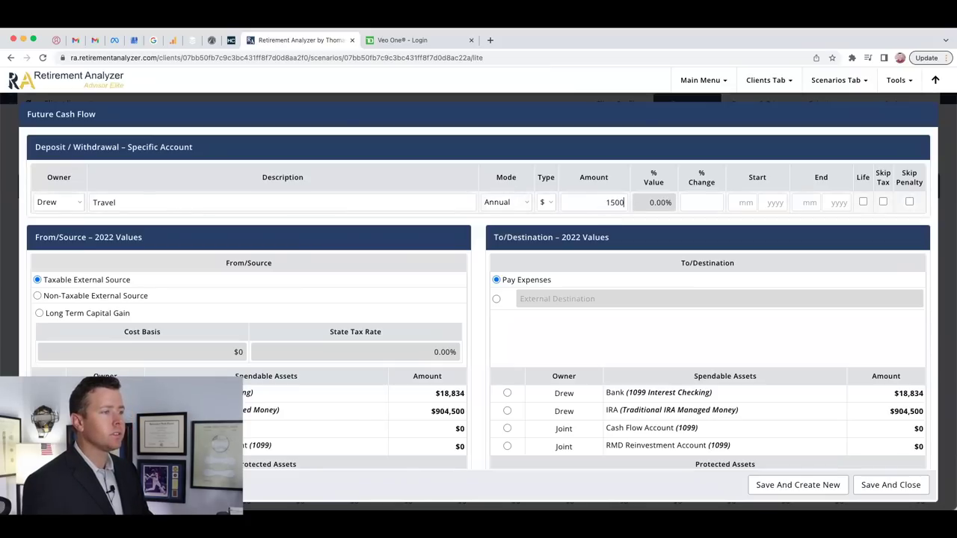
click(629, 221)
- Set the Travel cash flow to run from 10/2022 to 10/2032 with a 3% change
click(741, 202)
double_click(854, 203)
text(2032)
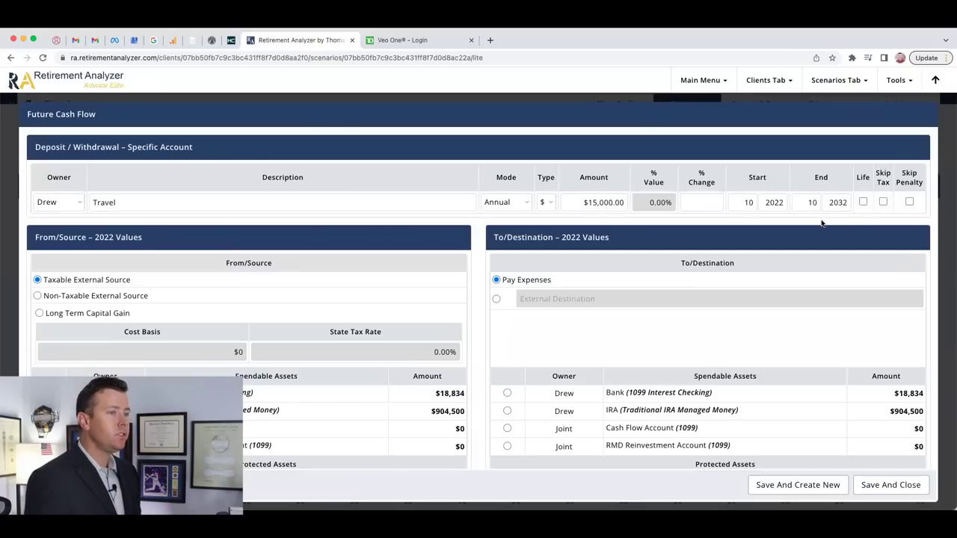
click(700, 203)
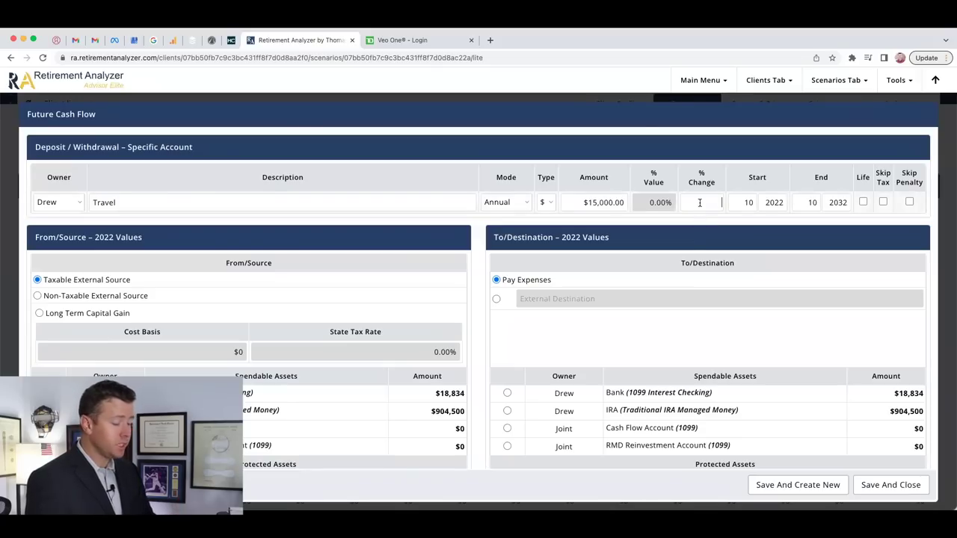
text(3)
- Draw the Travel cash flow from the Traditional IRA, send it to an external destination named Travel, and save it
scroll(699, 222, down, 1)
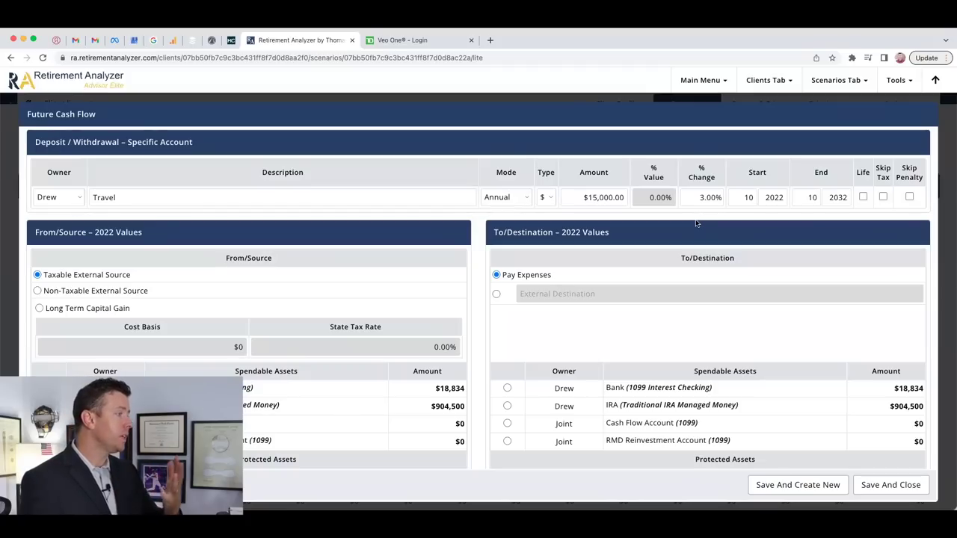
scroll(485, 272, down, 1)
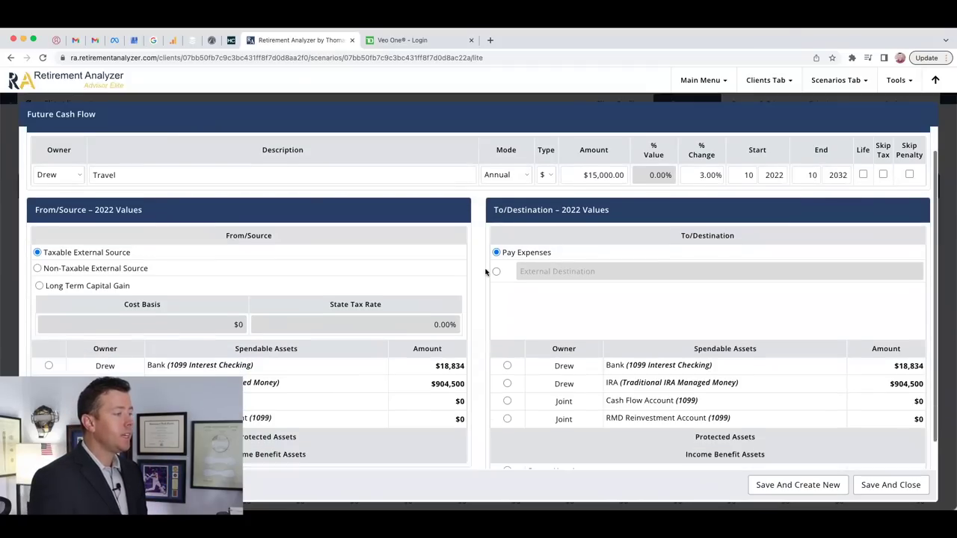
click(103, 374)
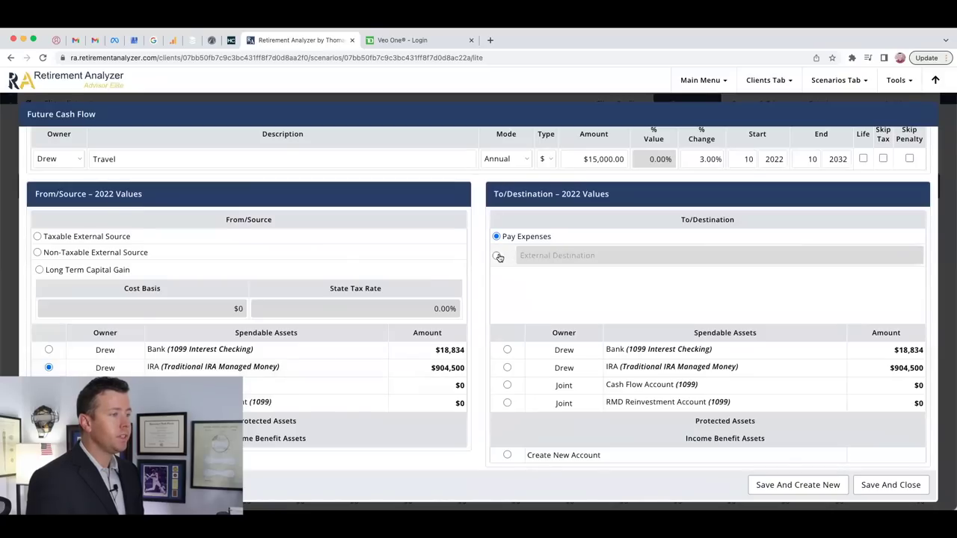
click(498, 256)
text(Travel)
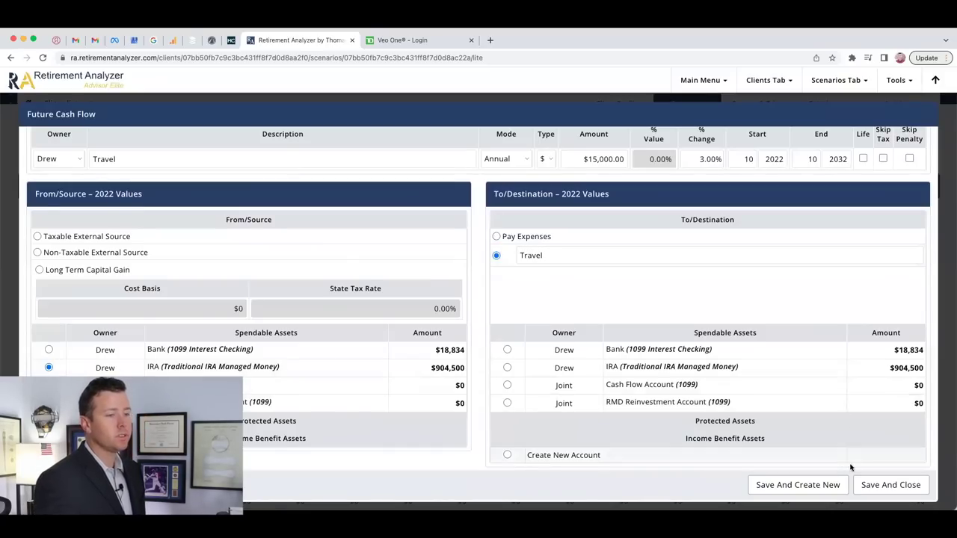
click(866, 484)
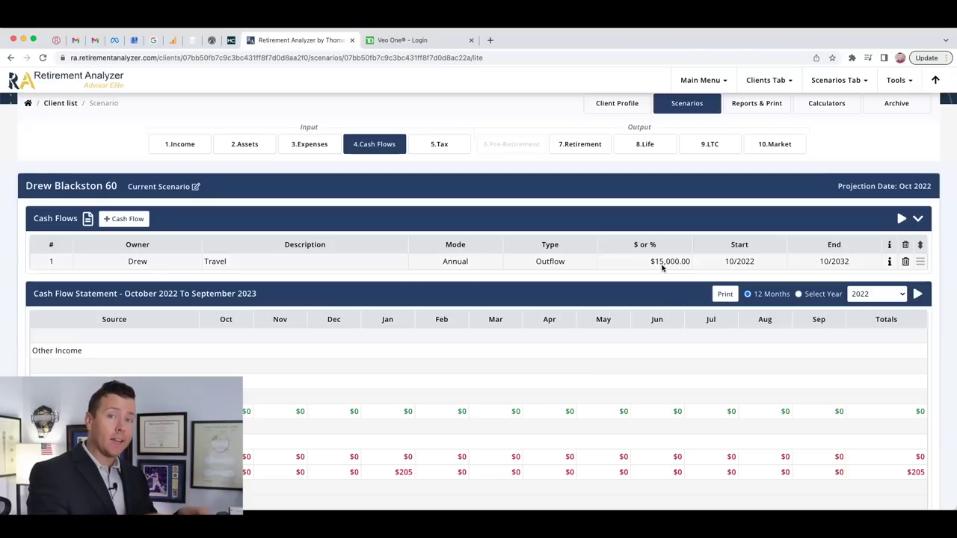
- Examine the retirement projection for the effect of the travel spending on annual cash flows, spendable assets and shortfall
click(581, 147)
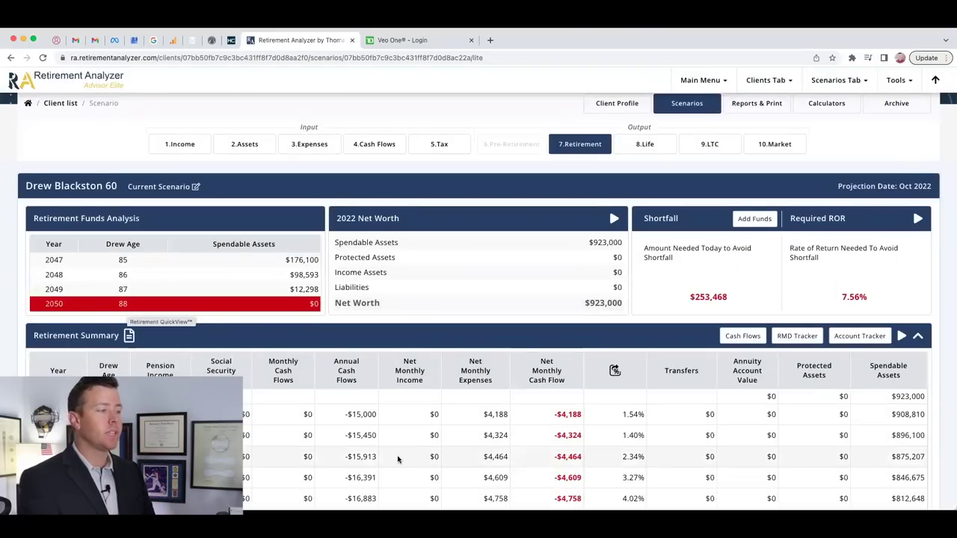
scroll(404, 457, down, 10)
scroll(403, 457, down, 5)
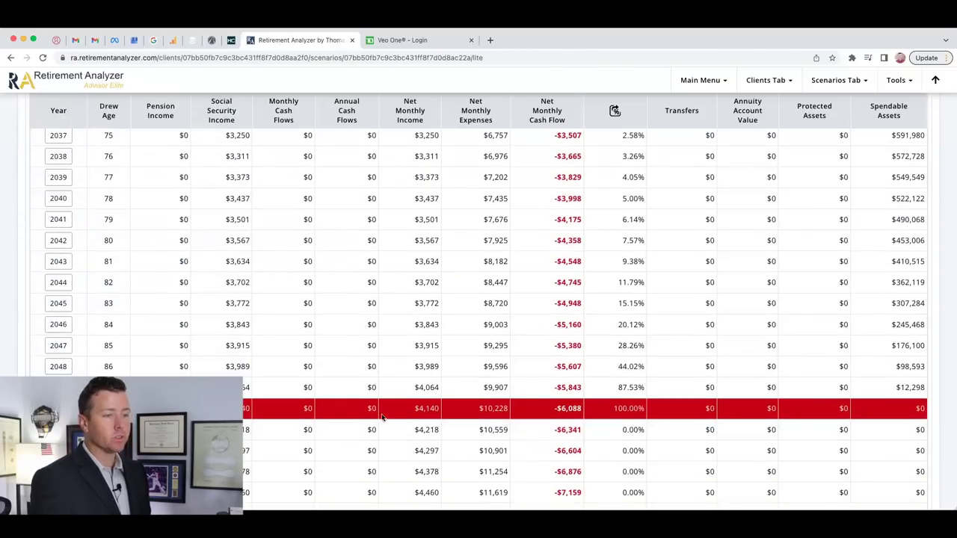
scroll(563, 397, up, 5)
scroll(562, 397, up, 3)
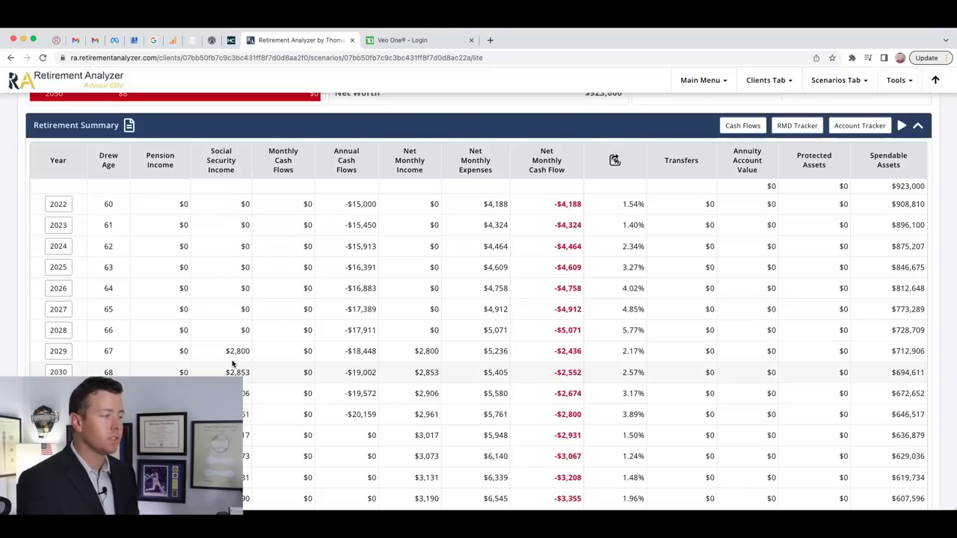
mouse_move(359, 205)
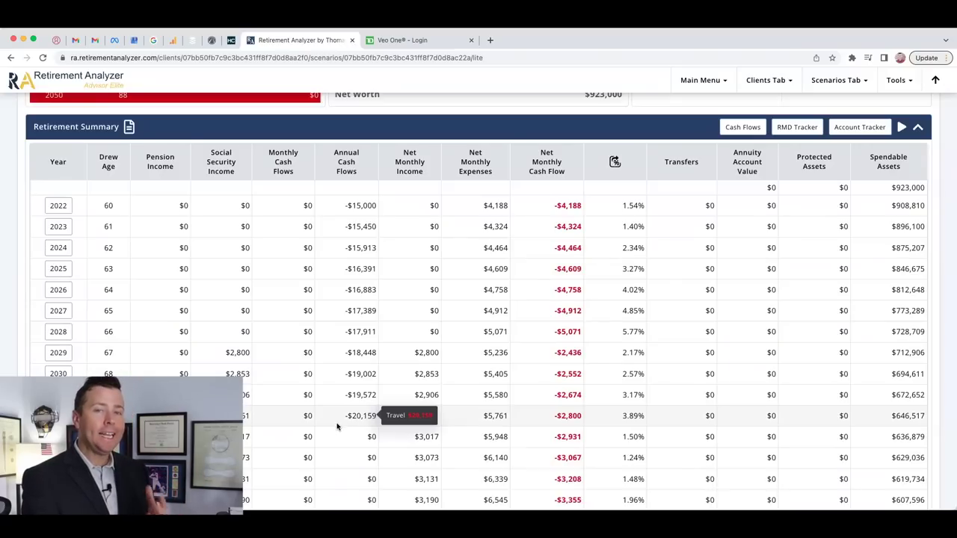
scroll(340, 425, up, 3)
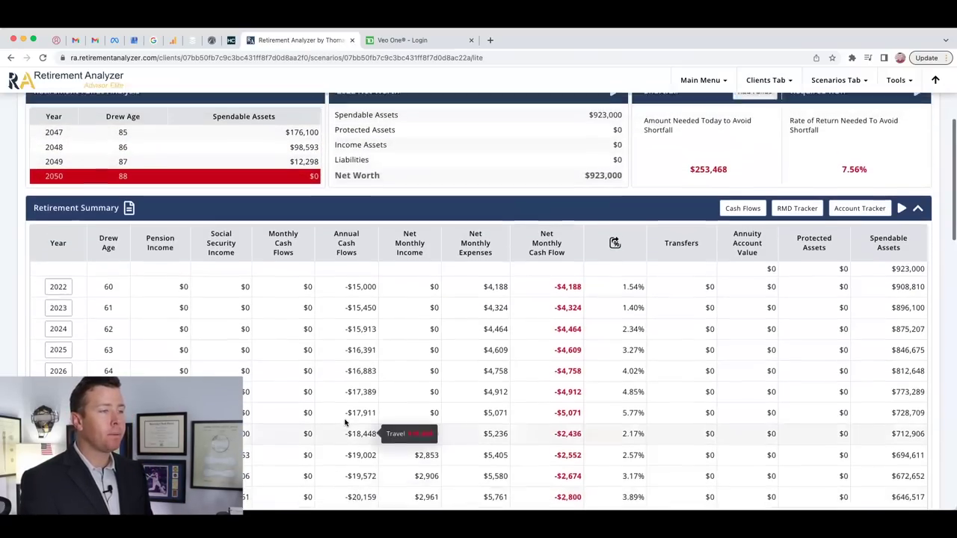
scroll(345, 423, up, 1)
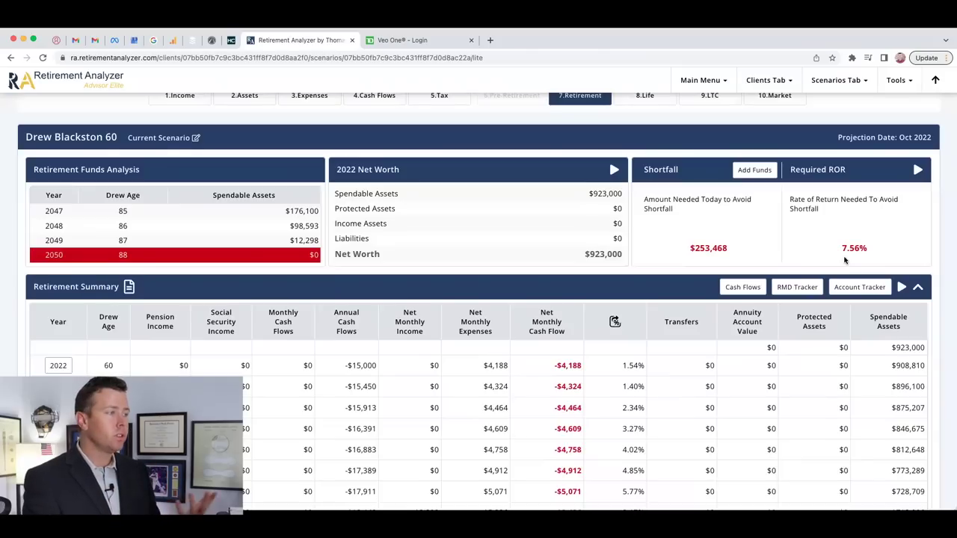
scroll(479, 225, up, 2)
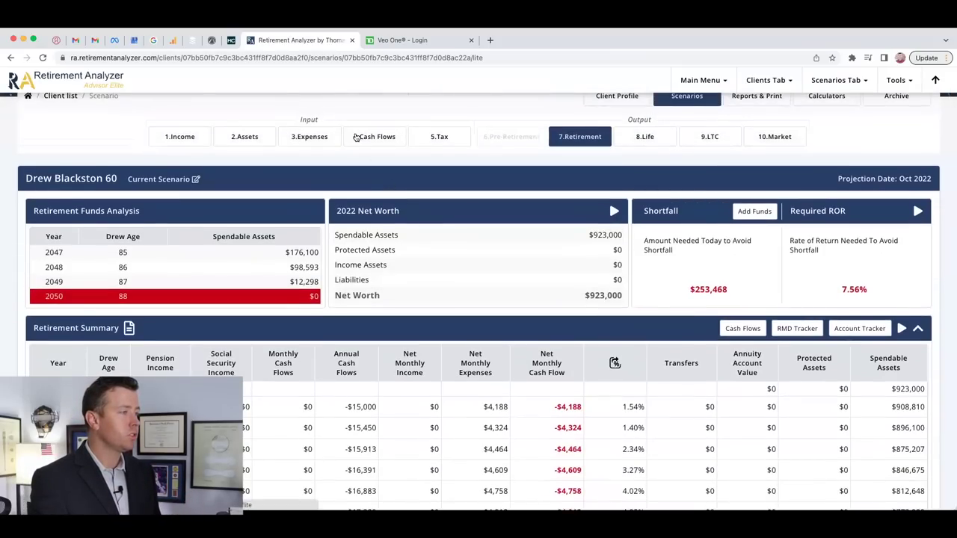
- Set the Travel cash flow's amount to $10,000, save it and check the retirement projection
click(358, 137)
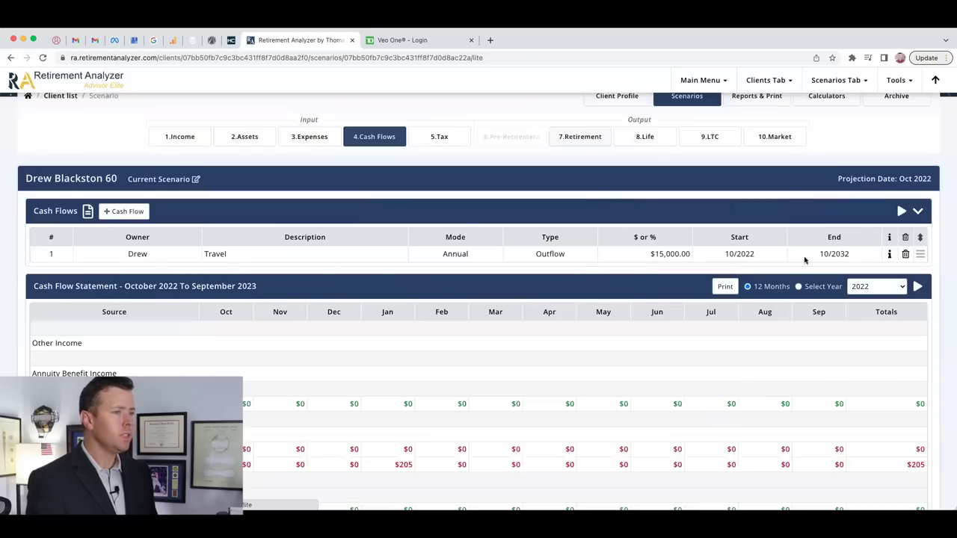
click(889, 254)
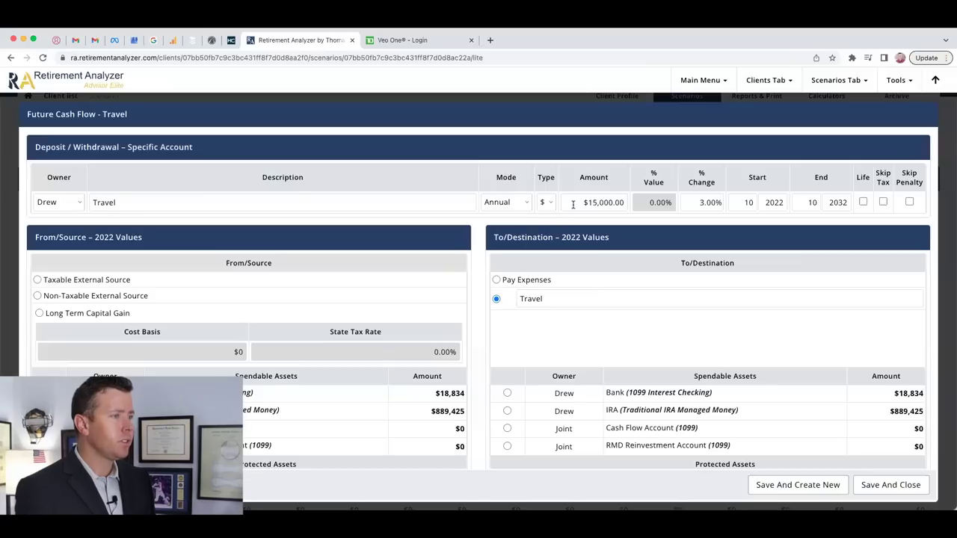
click(576, 204)
key(ctrl+a)
text(10000)
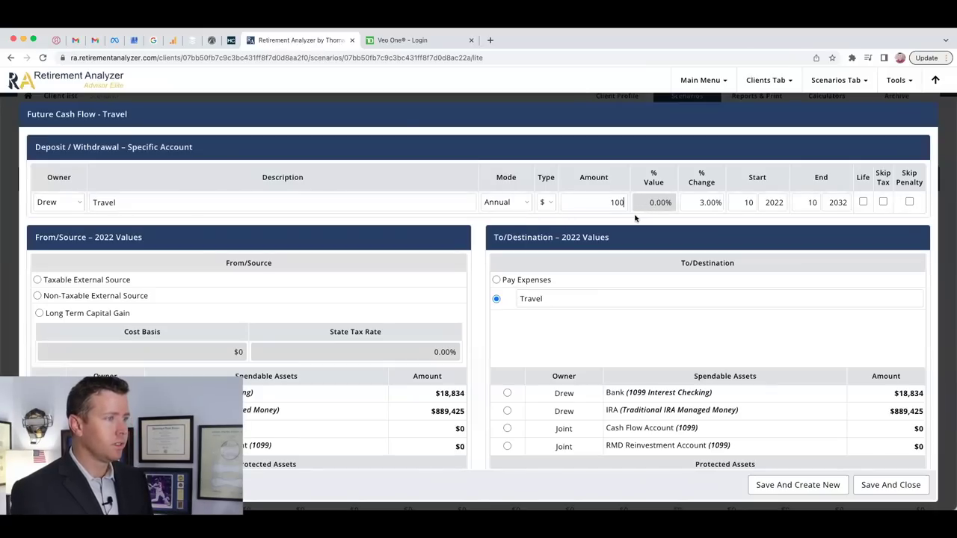
click(890, 484)
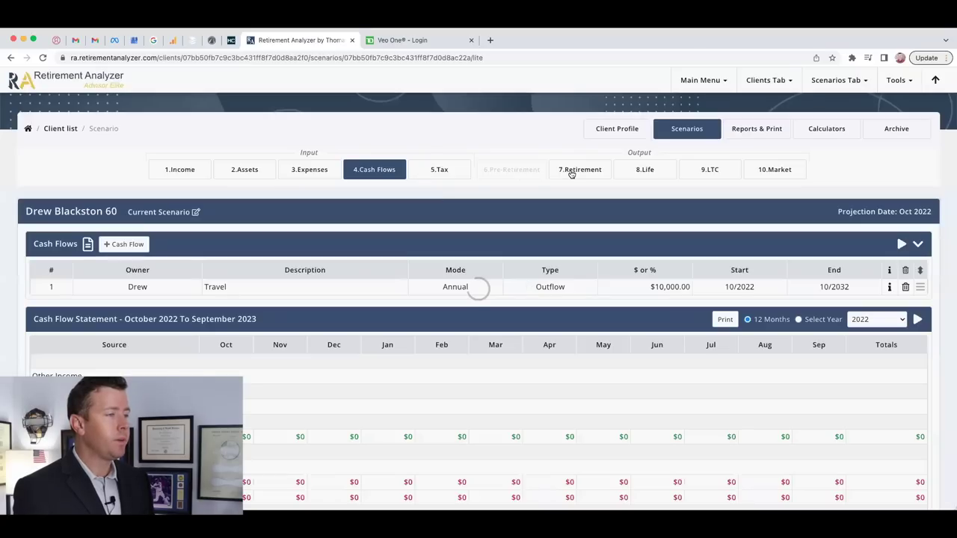
click(571, 170)
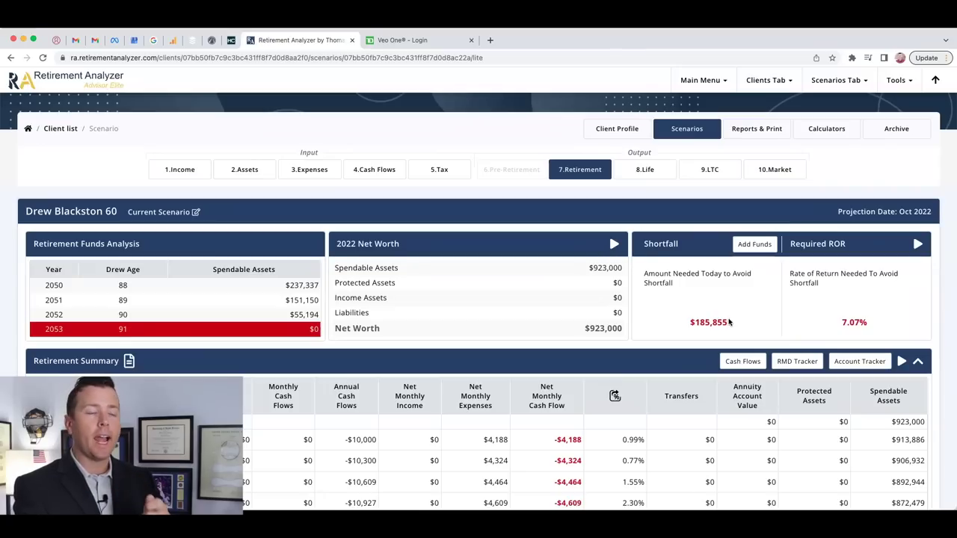
- Create another cash flow with the description Part Time Work Home Depot
click(390, 174)
click(139, 246)
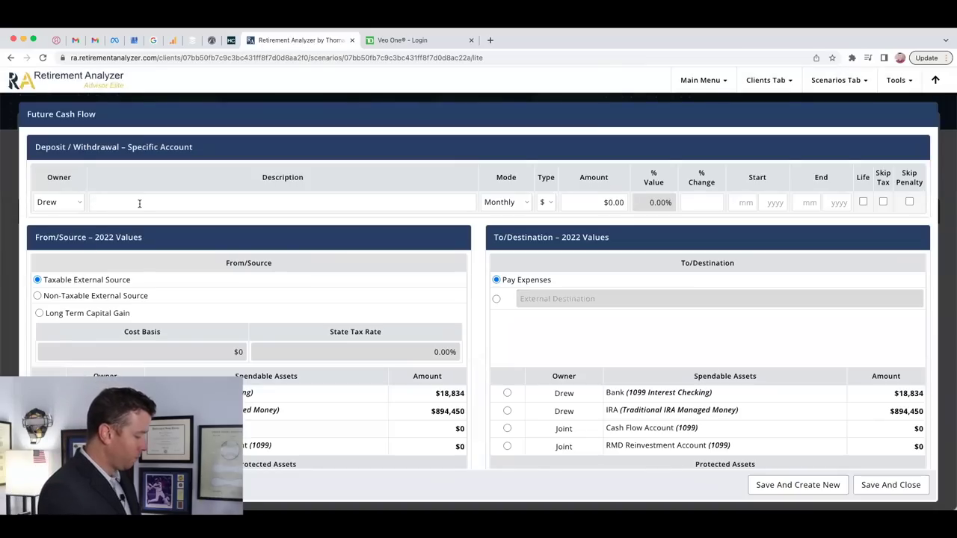
click(139, 204)
text(Part Time H)
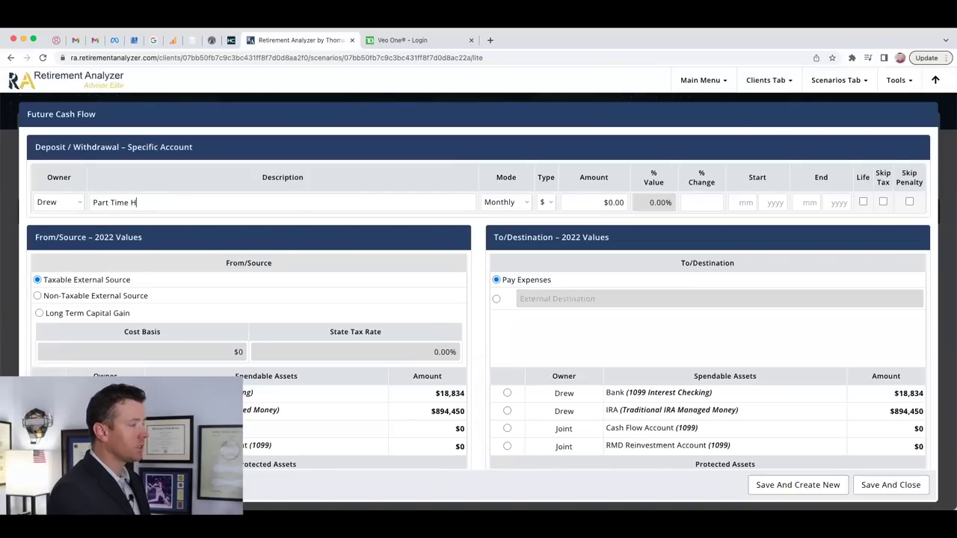
key(BackSpace)
text(W)
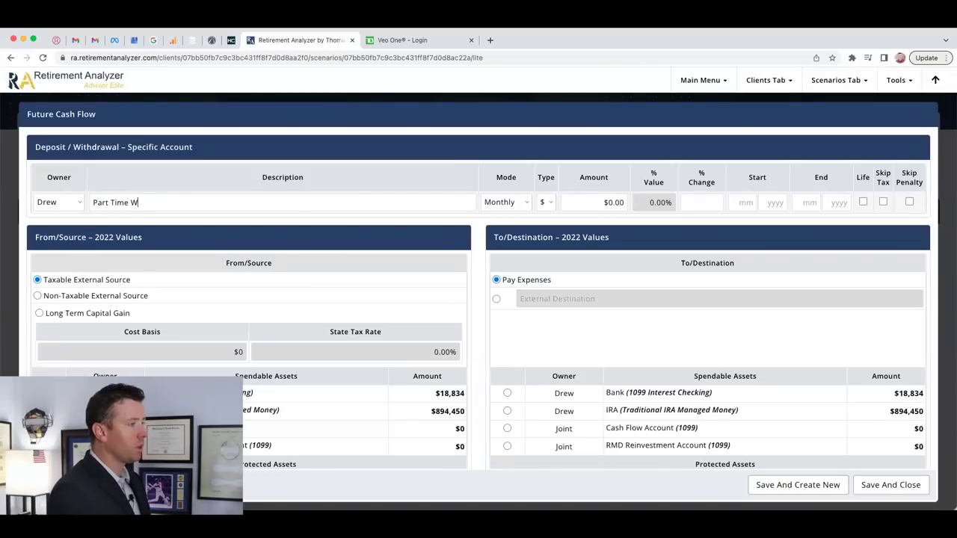
text(ork Home Depot)
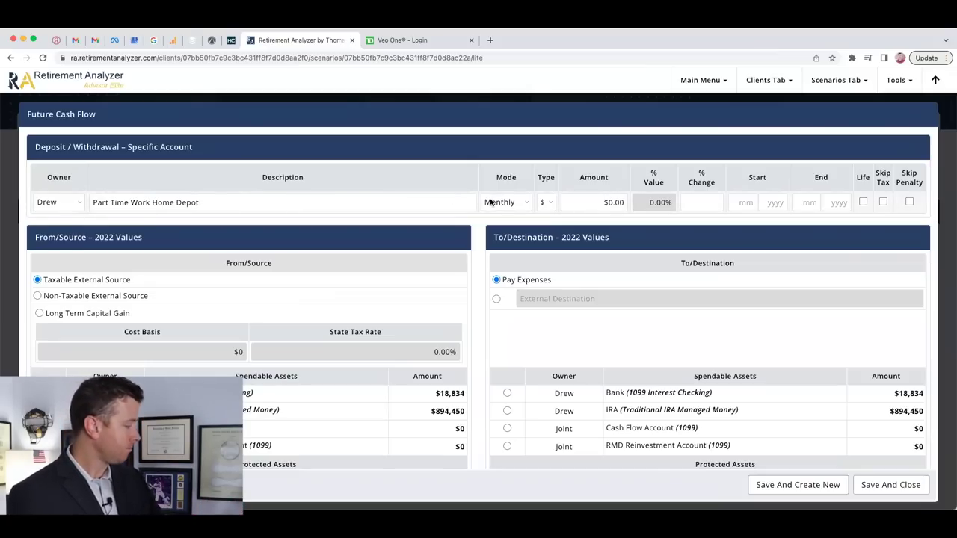
- Set the part-time work cash flow to $1,666 monthly from 10/2022 to 10/2032, save it and check the retirement projection
click(590, 203)
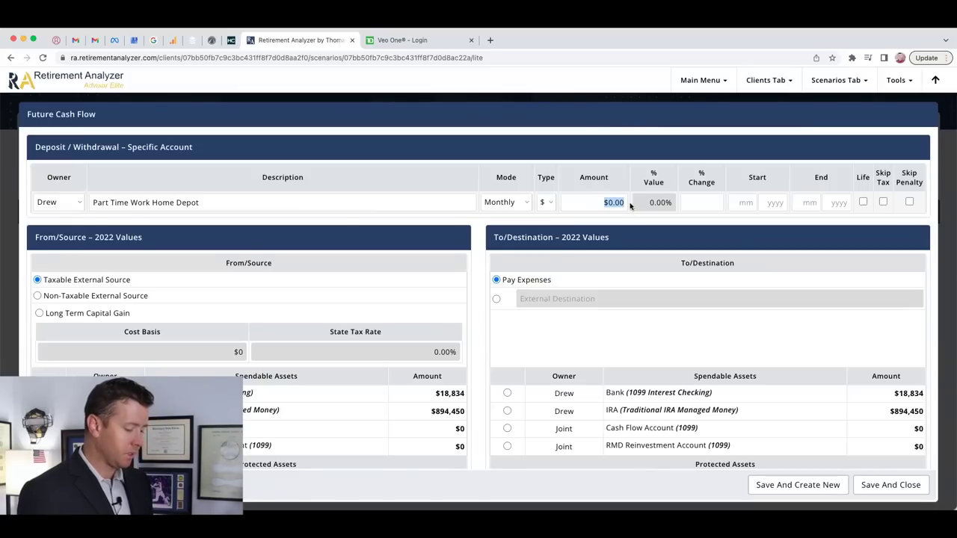
text(1666)
key(Tab)
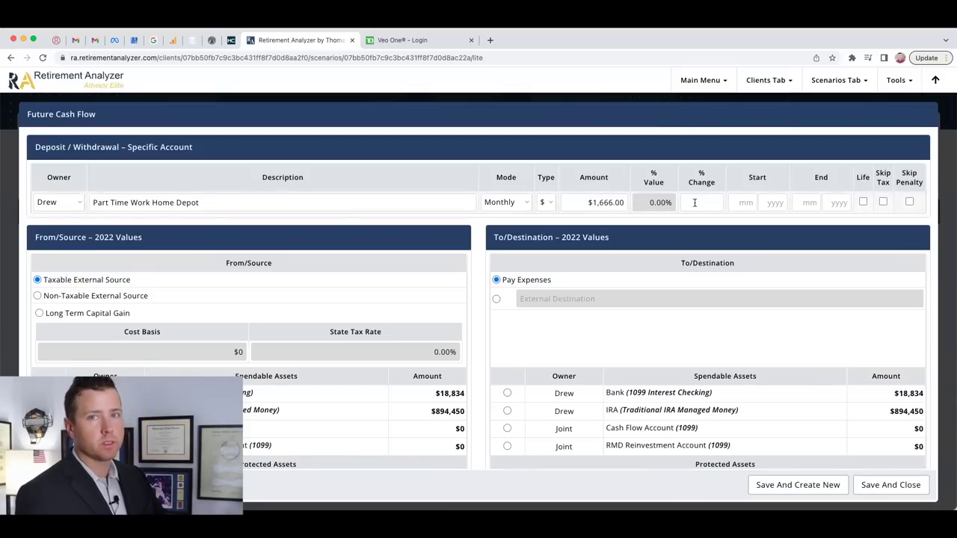
click(742, 202)
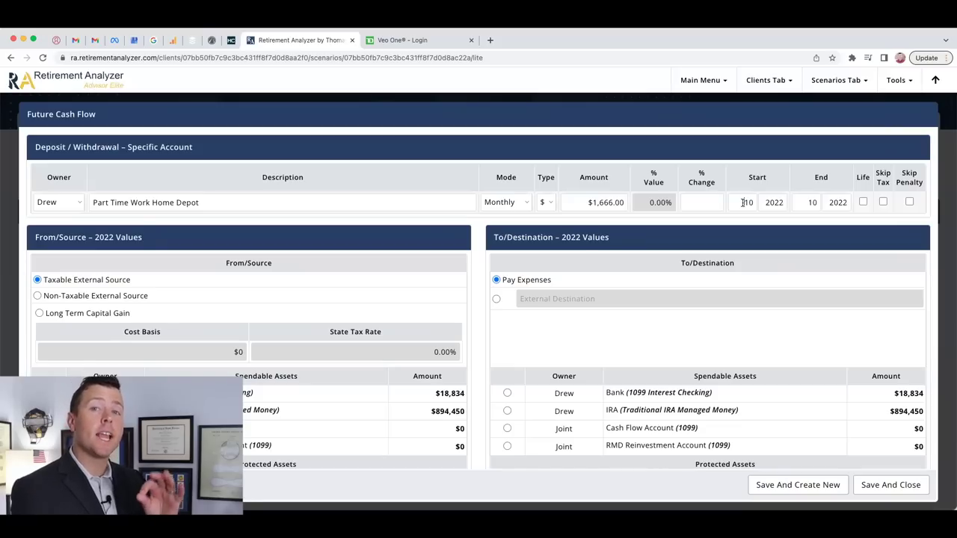
double_click(850, 202)
key(BackSpace)
text(2032)
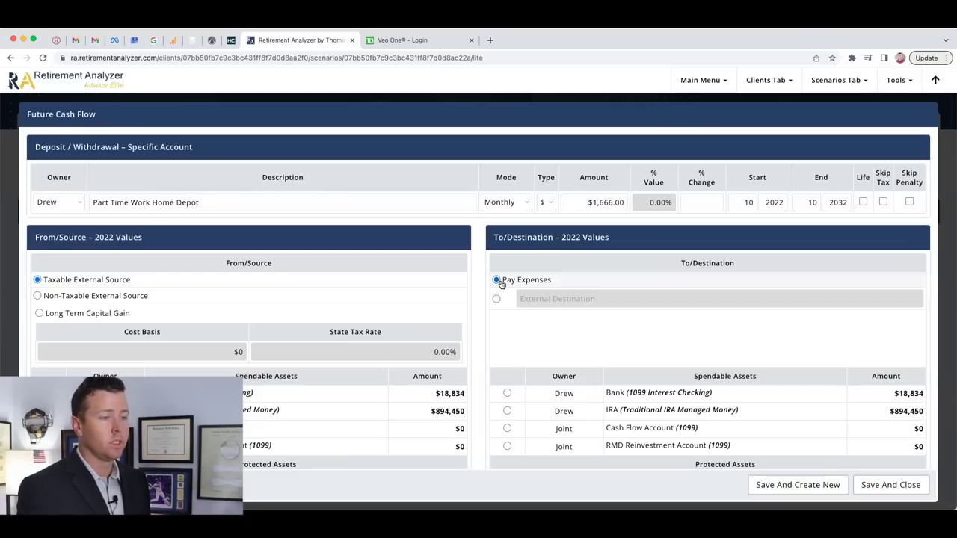
click(890, 487)
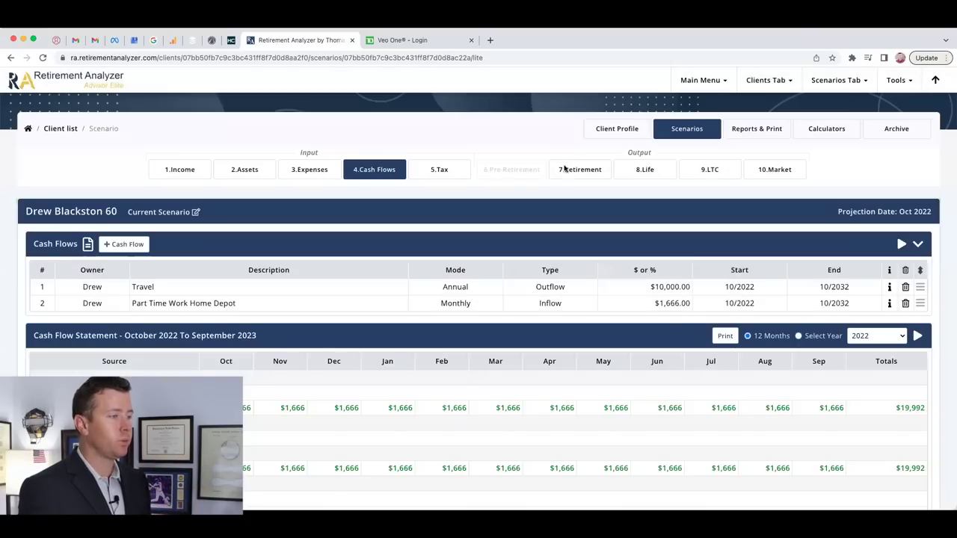
click(566, 169)
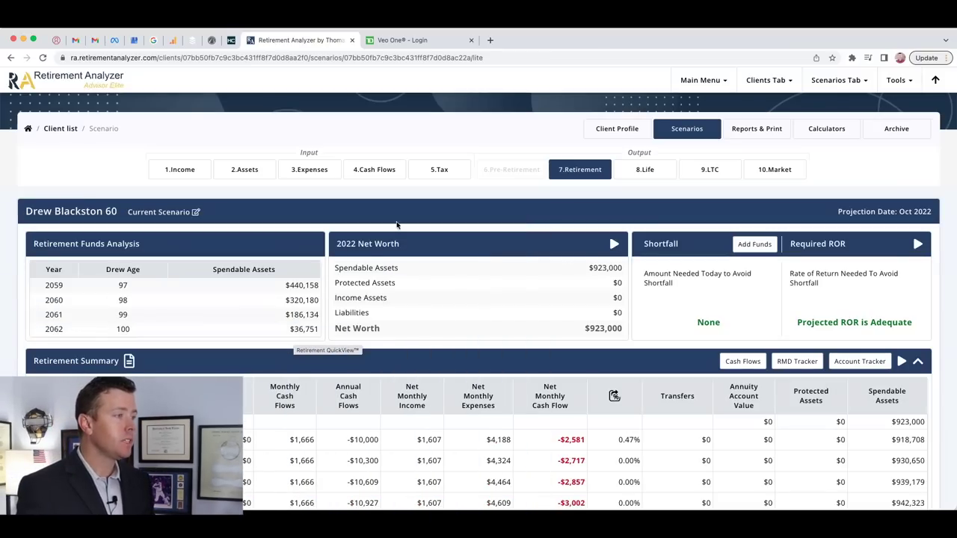
- Show the projected taxes for 2024 and examine the taxable income, federal tax bracket and effective federal tax rate
click(439, 168)
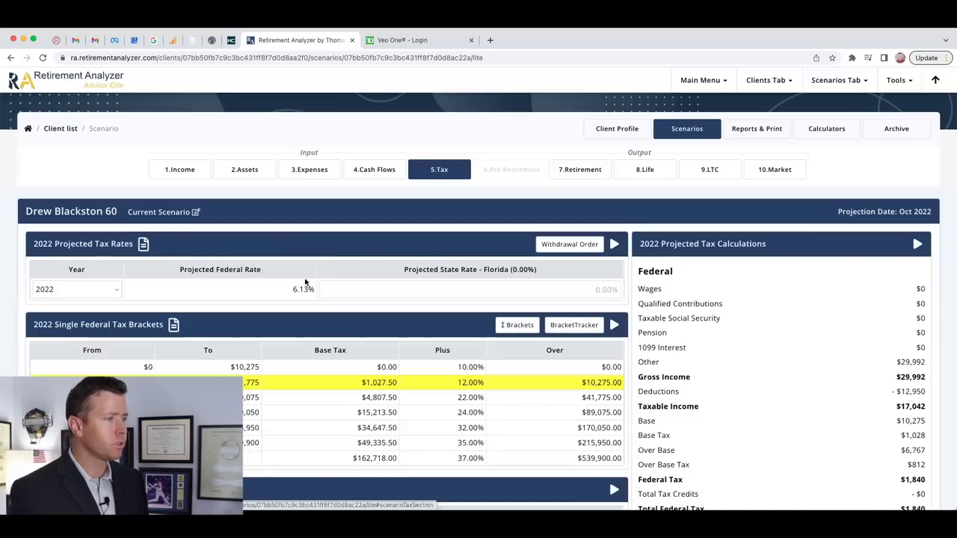
click(110, 291)
click(98, 313)
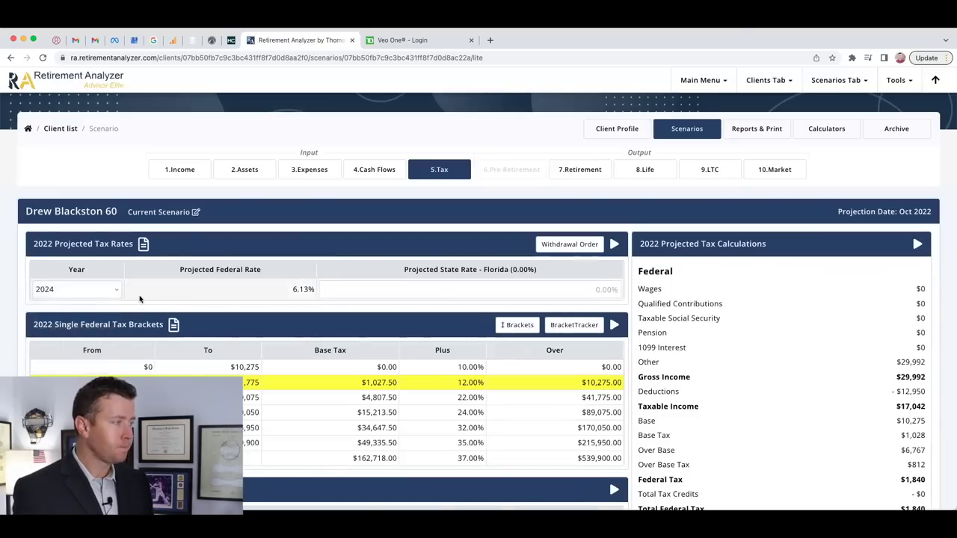
scroll(198, 299, down, 1)
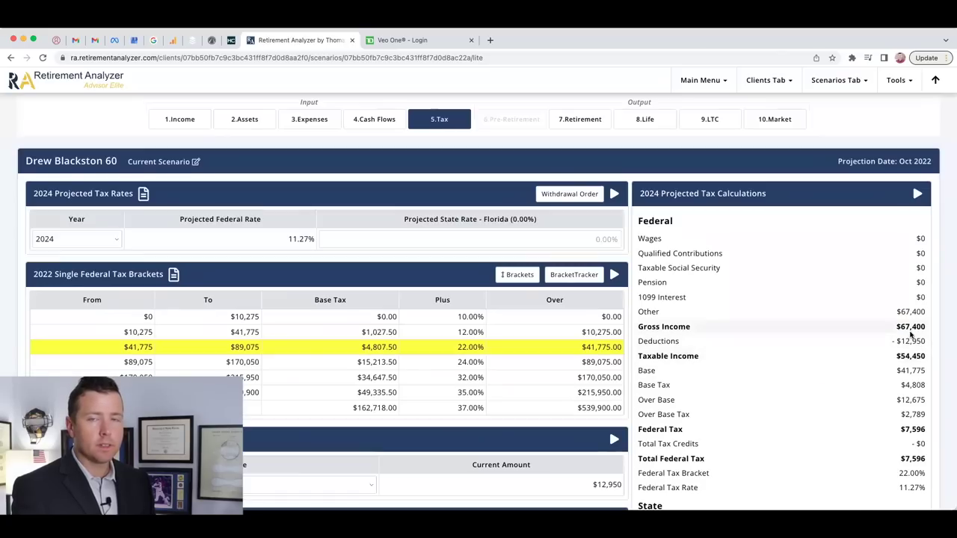
mouse_move(911, 344)
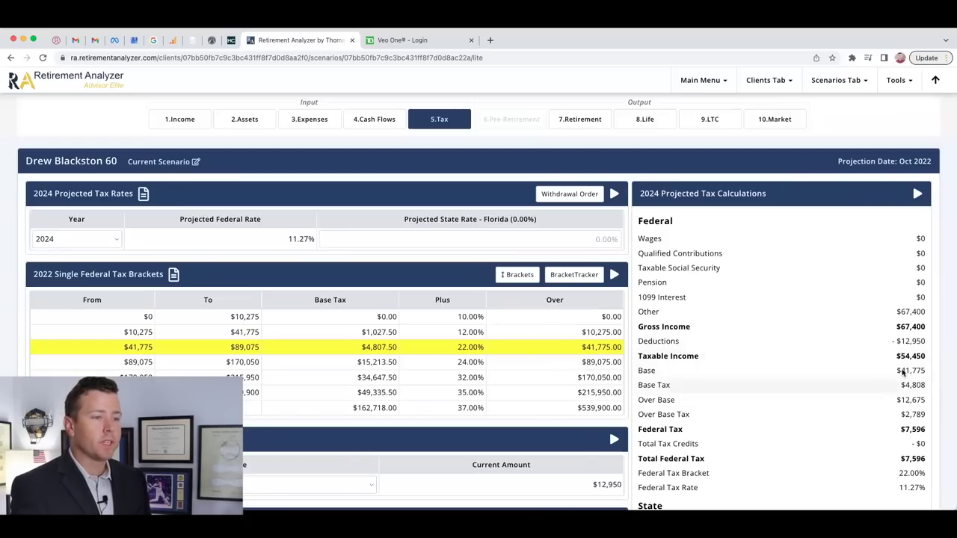
scroll(871, 423, down, 1)
scroll(867, 425, down, 1)
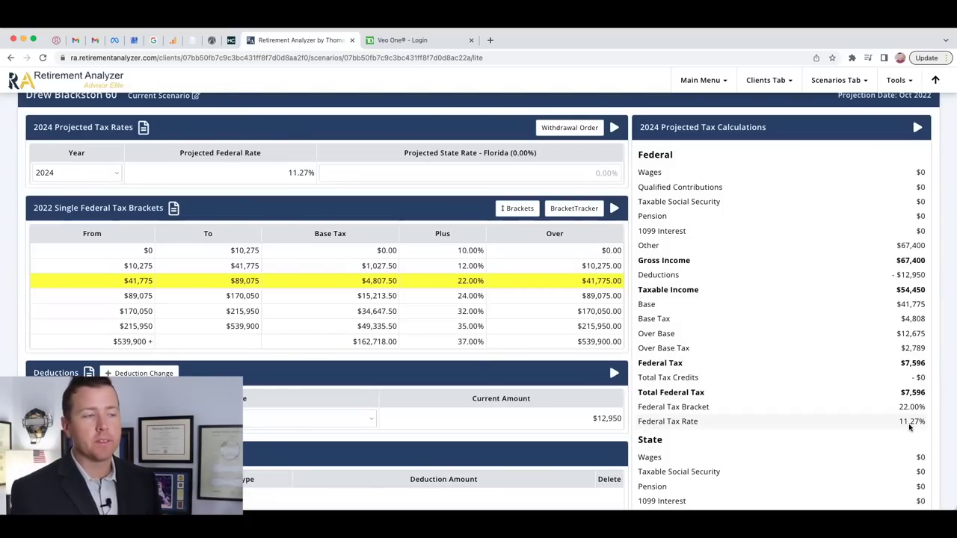
scroll(910, 425, up, 2)
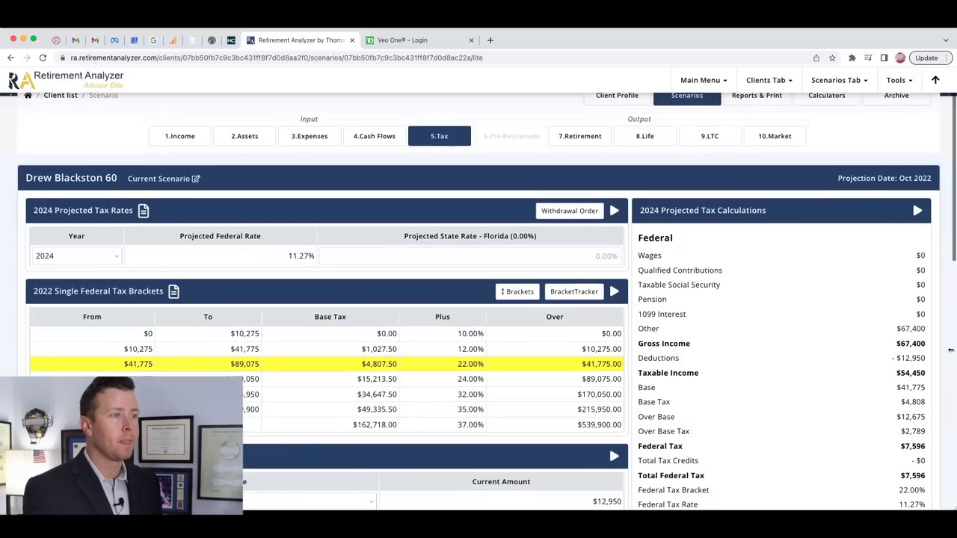
- Examine the historical market comparison starting in 2000, comparing yearly returns and spendable assets with the retirement projection through the final year
click(762, 137)
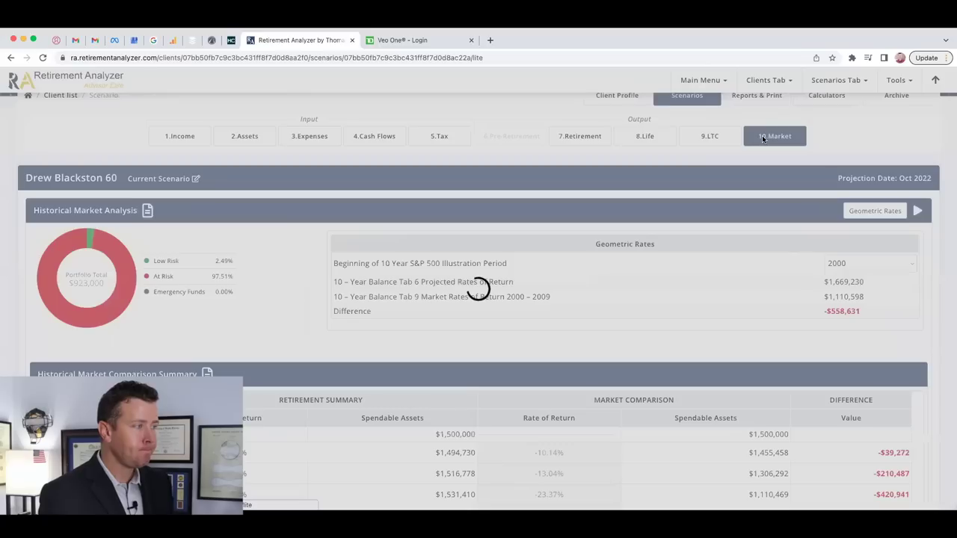
scroll(325, 328, down, 3)
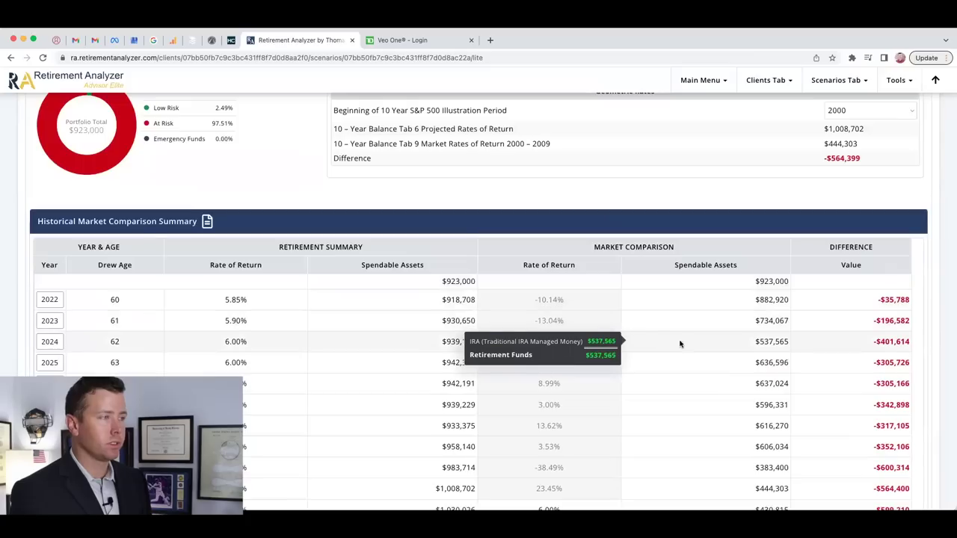
scroll(736, 292, up, 1)
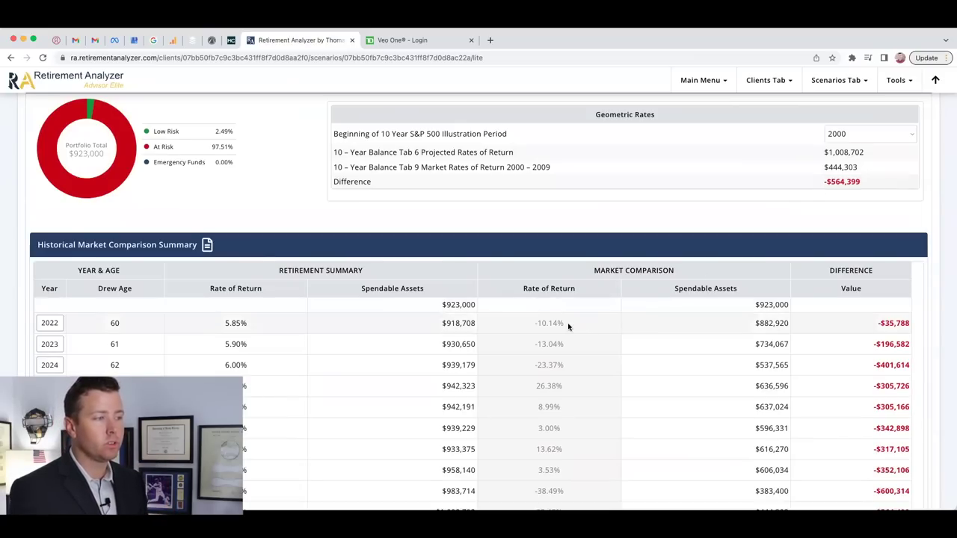
mouse_move(635, 343)
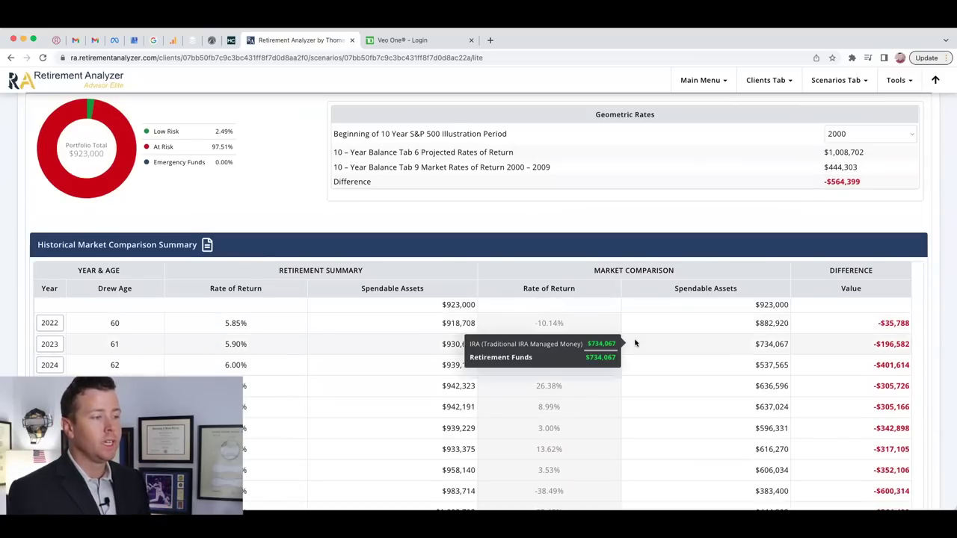
scroll(635, 343, down, 2)
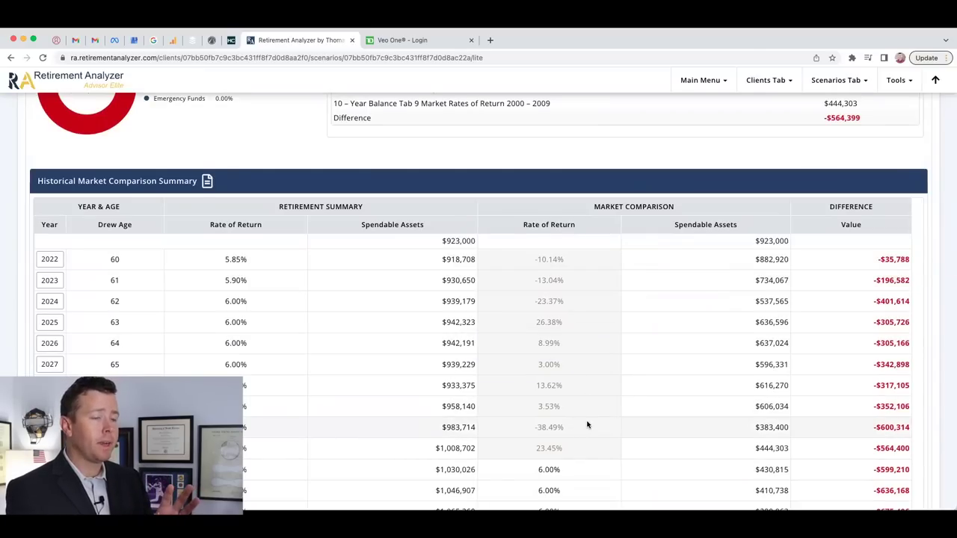
scroll(595, 423, down, 2)
scroll(595, 423, down, 8)
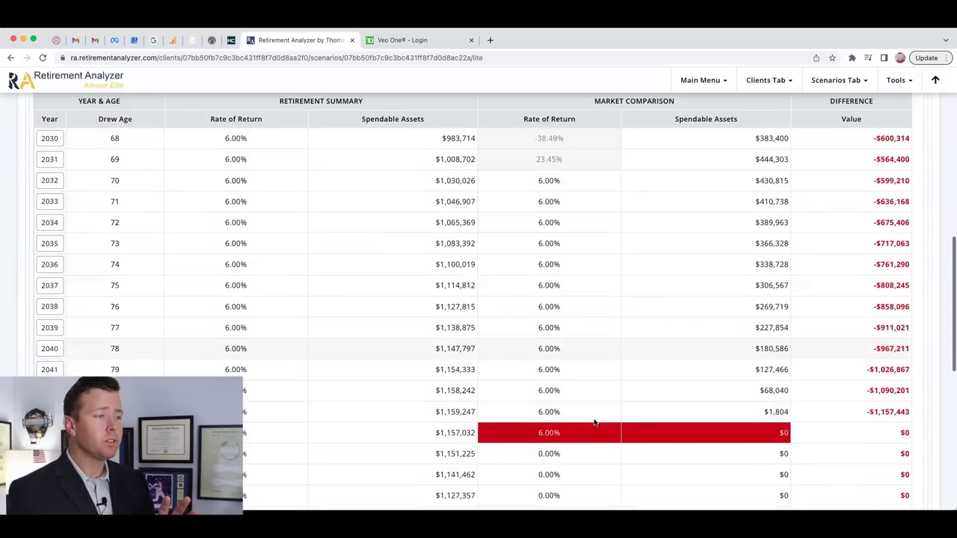
mouse_move(348, 417)
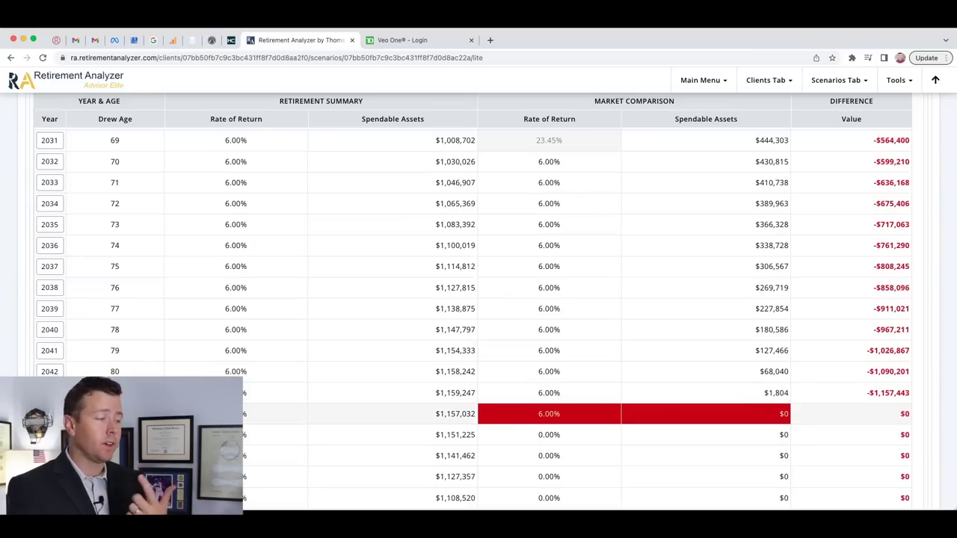
scroll(389, 406, down, 10)
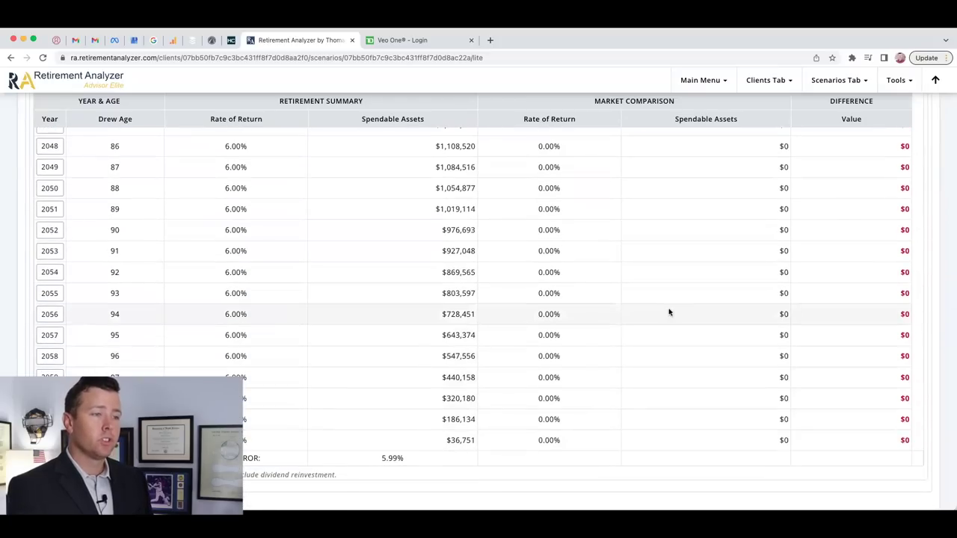
scroll(670, 305, up, 3)
scroll(670, 305, up, 3)
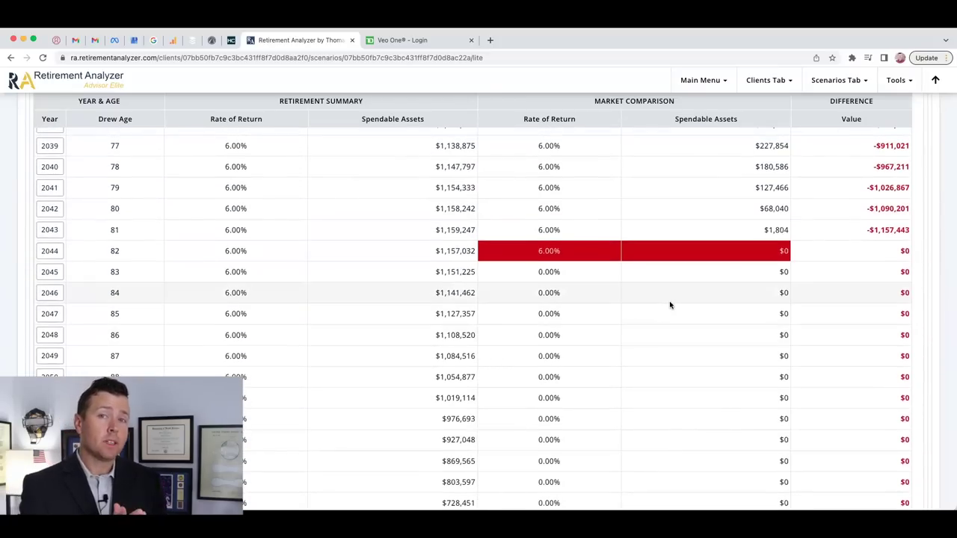